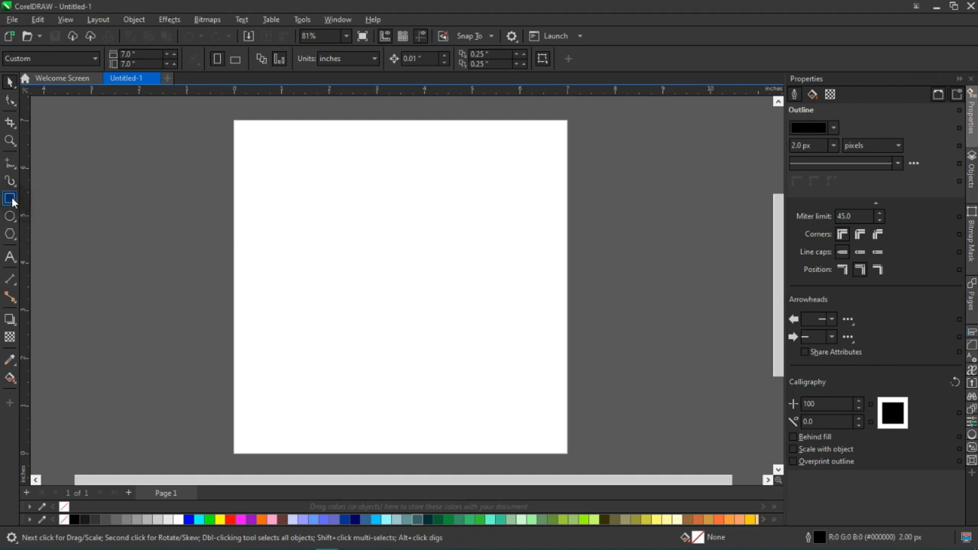
Create a page-sized 7 by 7 inch rectangle covering the whole page and activate the Pick tool.
scroll(293, 245, down, 2)
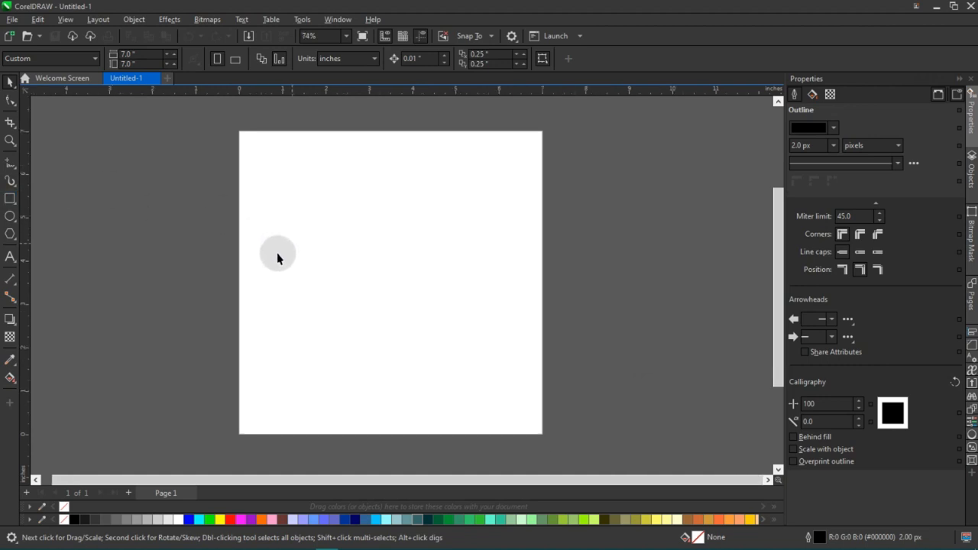
double_click(10, 200)
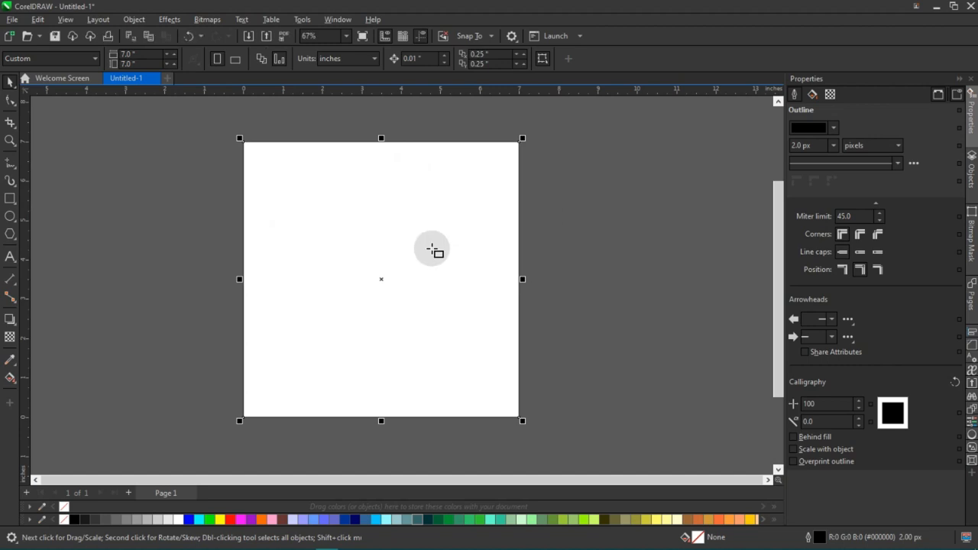
scroll(433, 251, up, 1)
scroll(432, 251, up, 1)
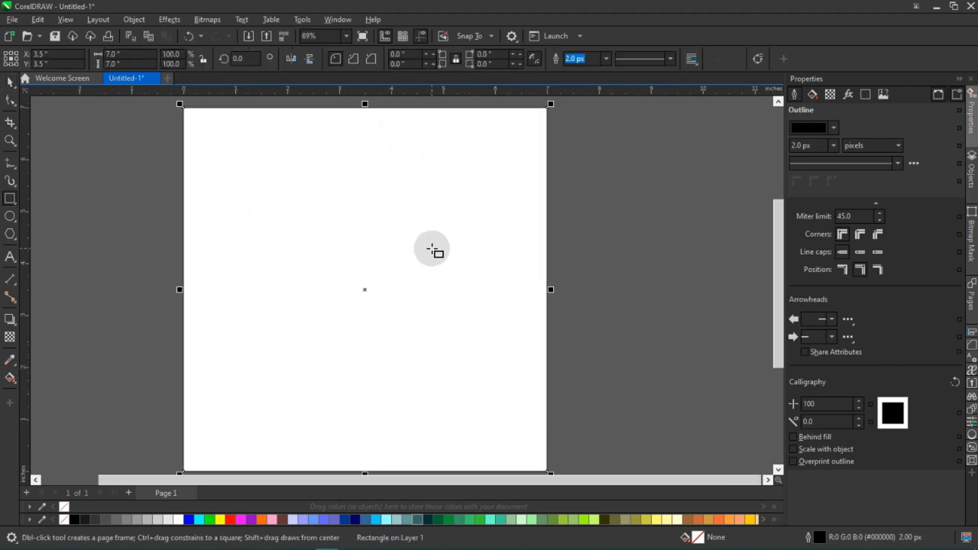
scroll(433, 250, down, 1)
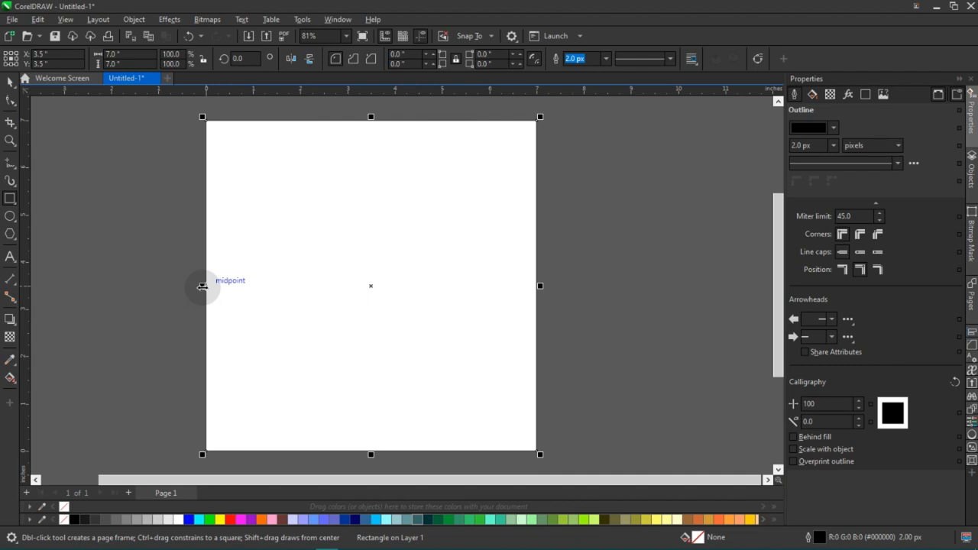
click(8, 85)
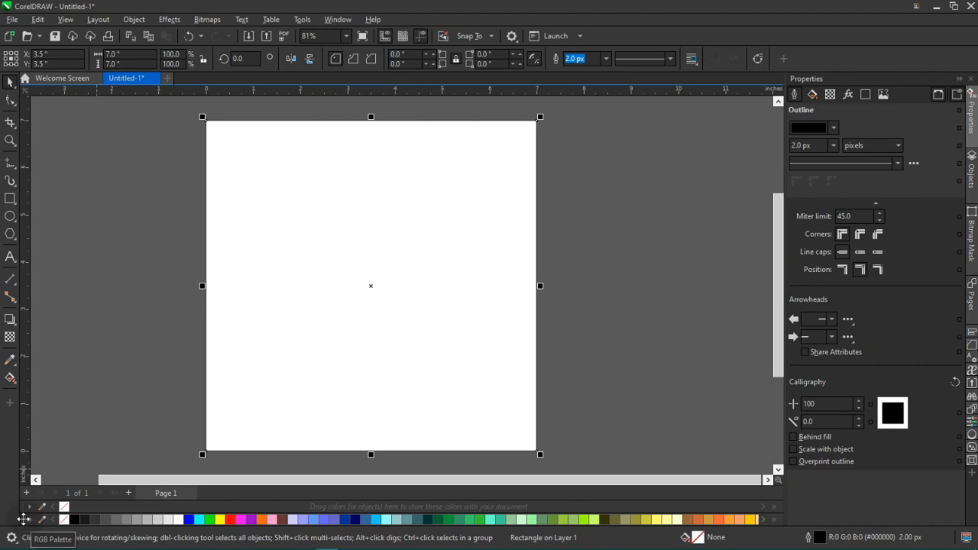
Dock the RGB colour palette vertically beside the properties, and return it to its horizontal place below the page.
drag(27, 521, 975, 145)
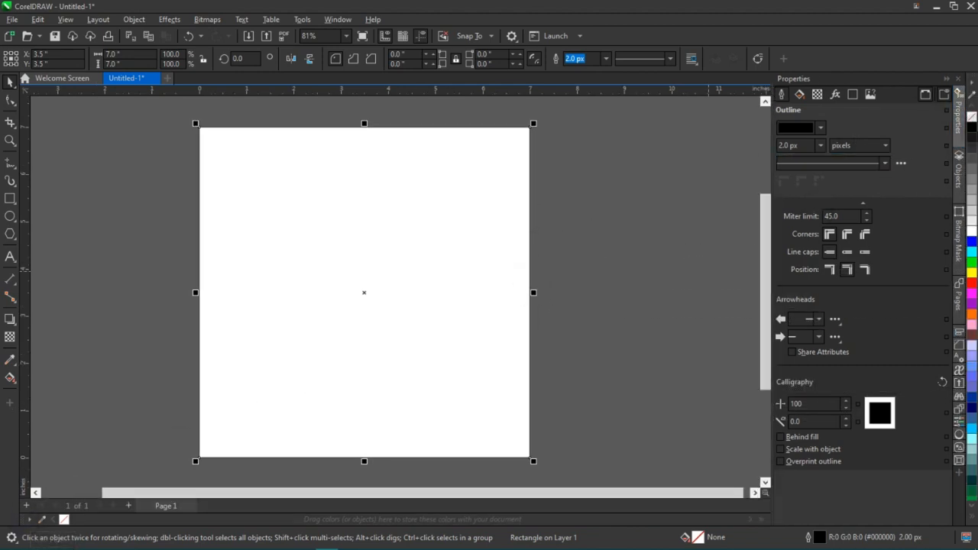
drag(971, 74, 42, 522)
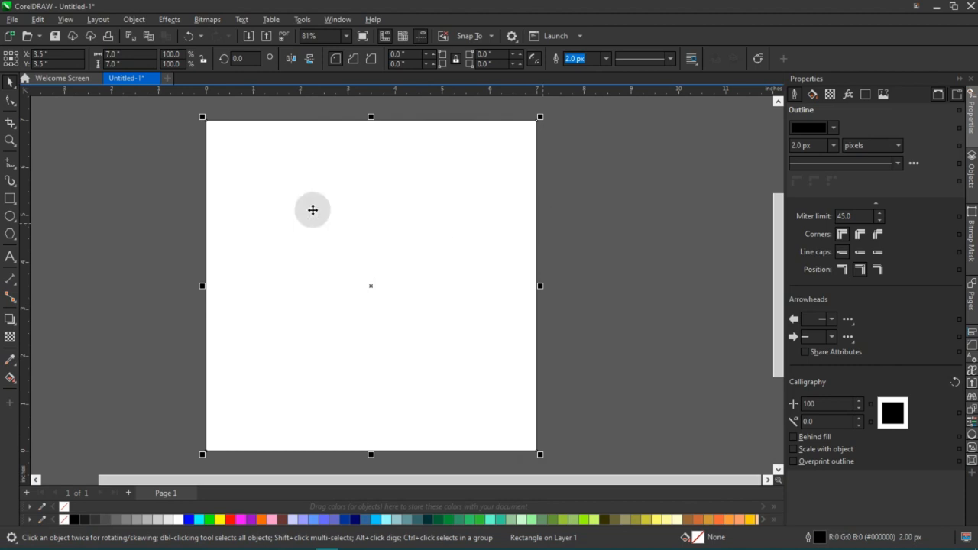
Remove the outline from the page-sized rectangle and keep the rectangle selected.
drag(485, 247, 498, 246)
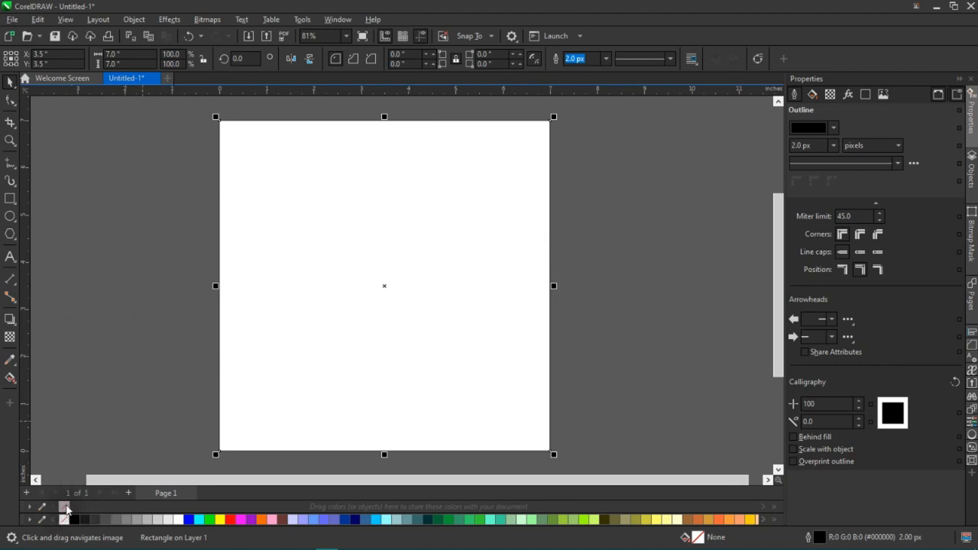
right_click(65, 510)
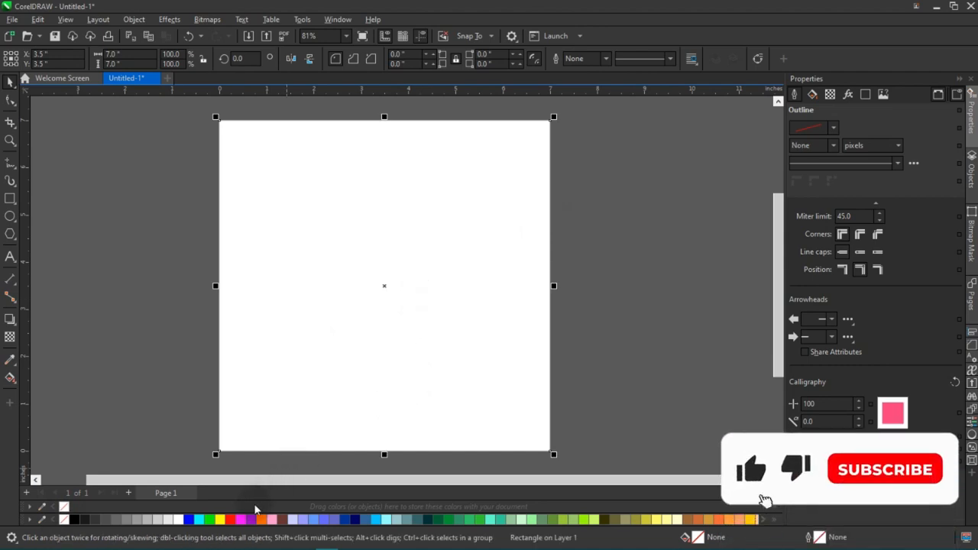
click(642, 254)
click(485, 282)
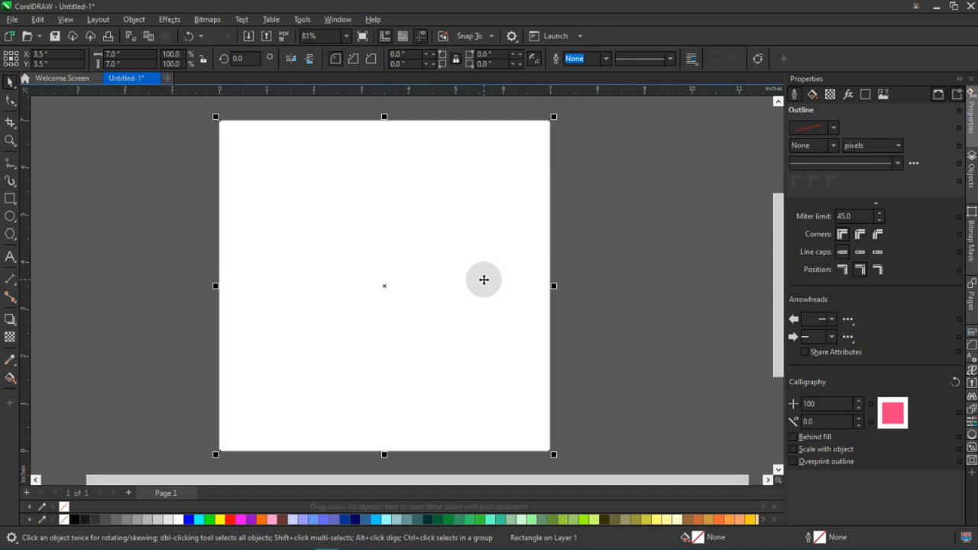
drag(585, 234, 585, 241)
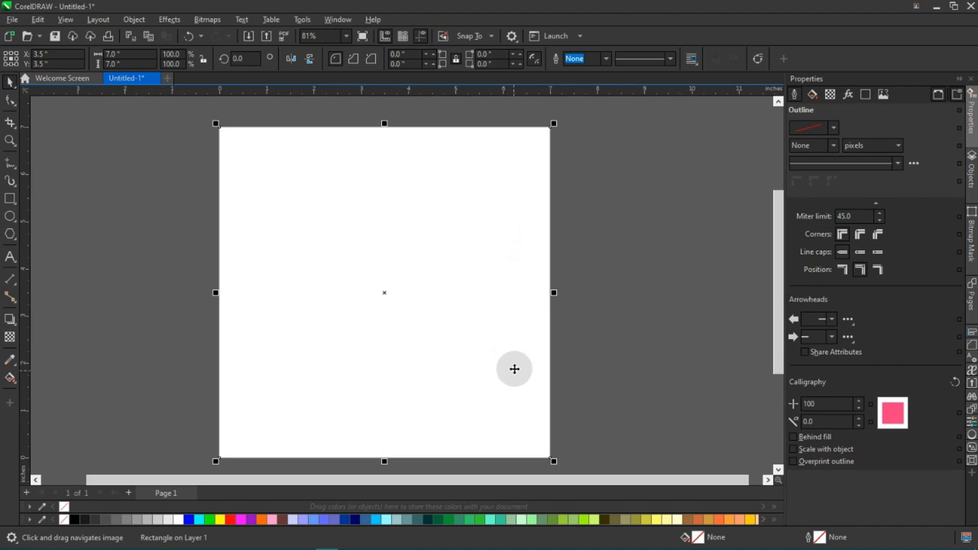
Give the rectangle a linear fountain fill with its start node coloured blue #004BCC.
click(514, 369)
double_click(477, 299)
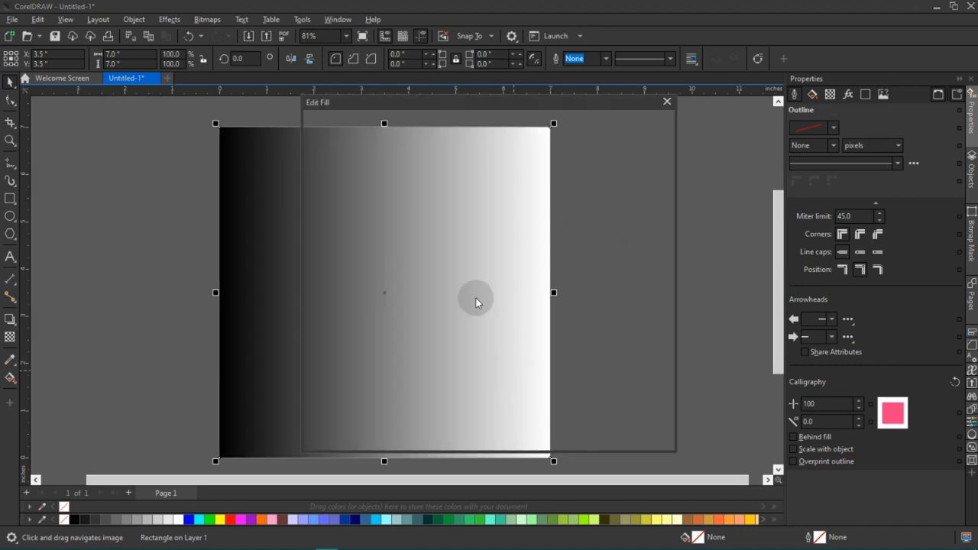
drag(482, 111, 796, 111)
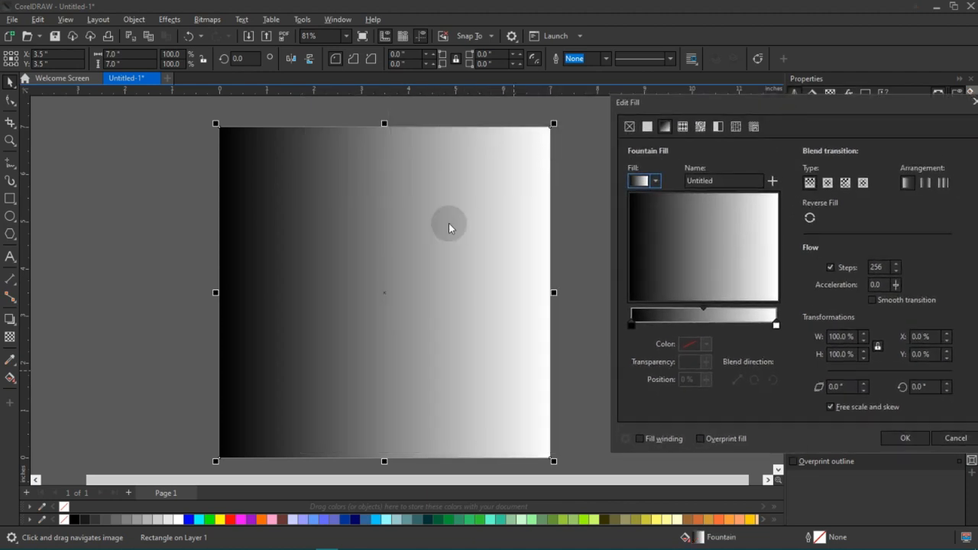
click(632, 326)
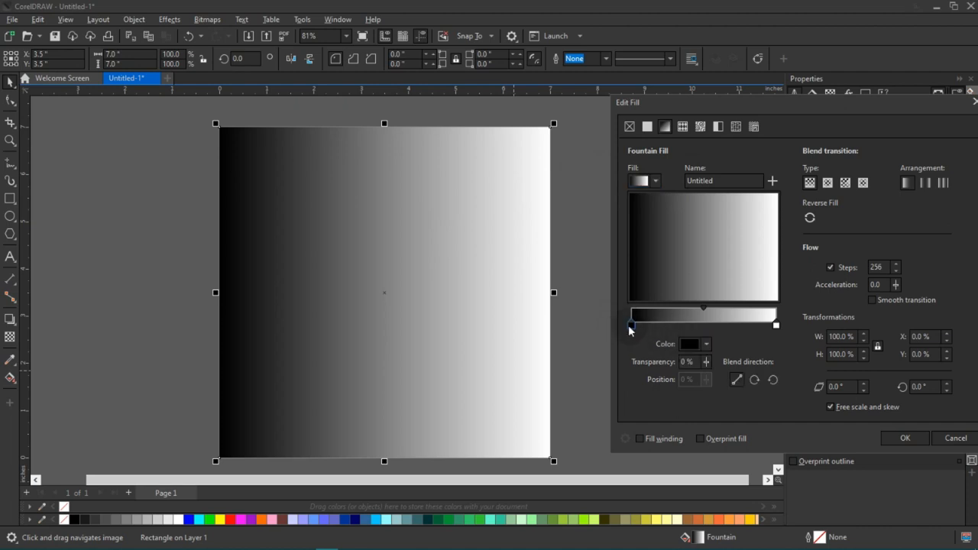
click(707, 345)
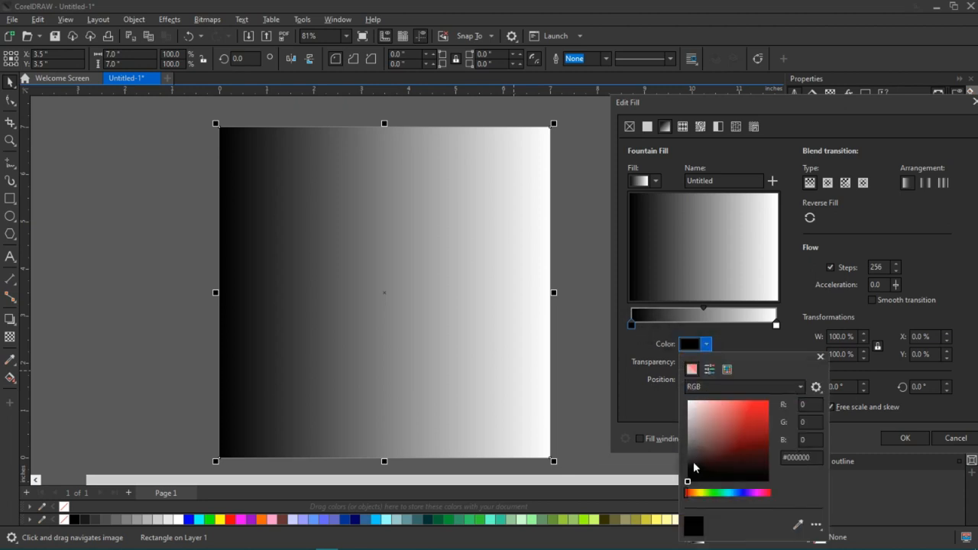
click(738, 494)
drag(690, 480, 775, 422)
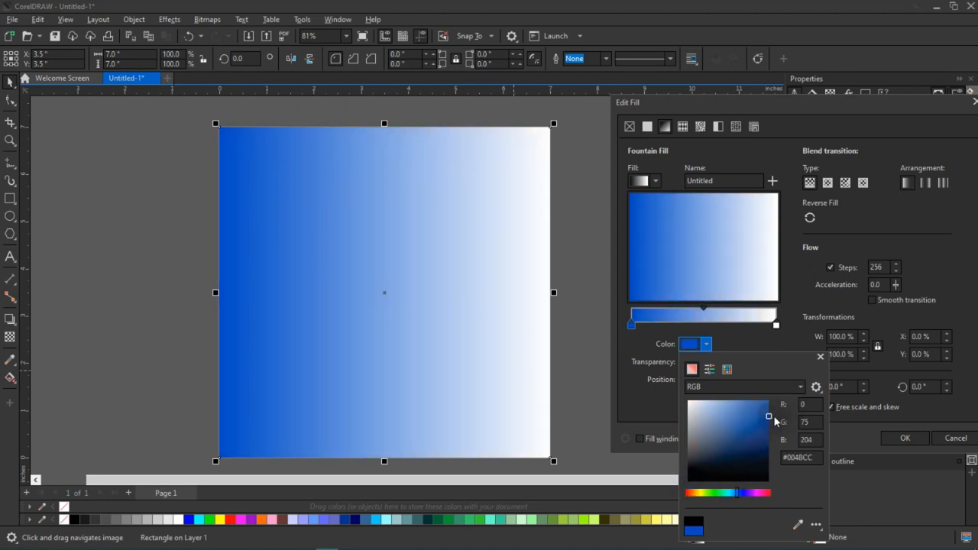
click(797, 323)
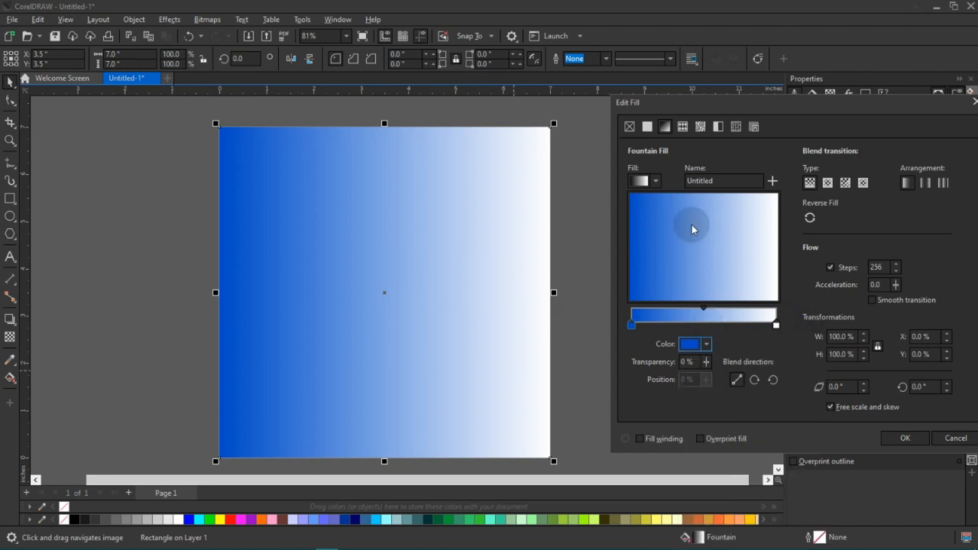
Recolour the gradient's white end node with the blue sampled from the rectangle's starting edge.
click(776, 326)
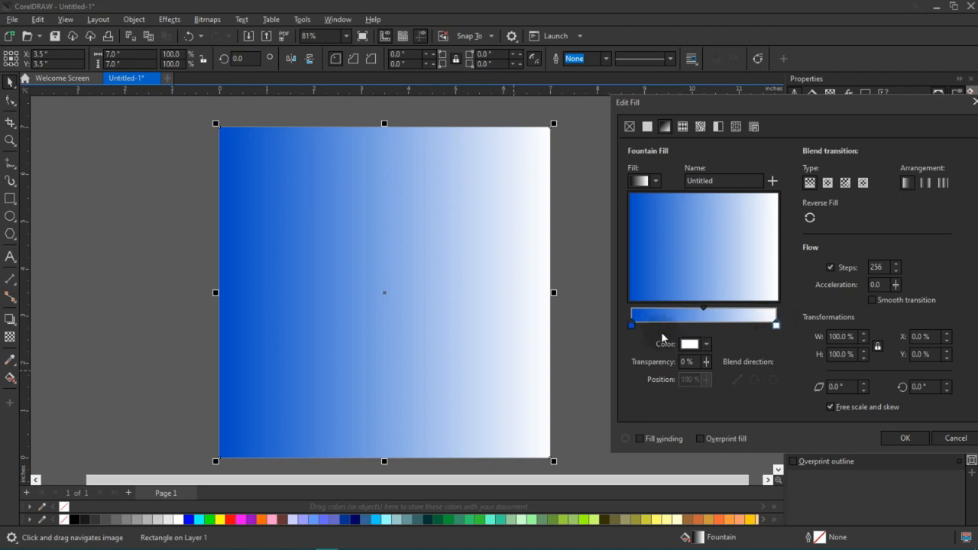
click(707, 346)
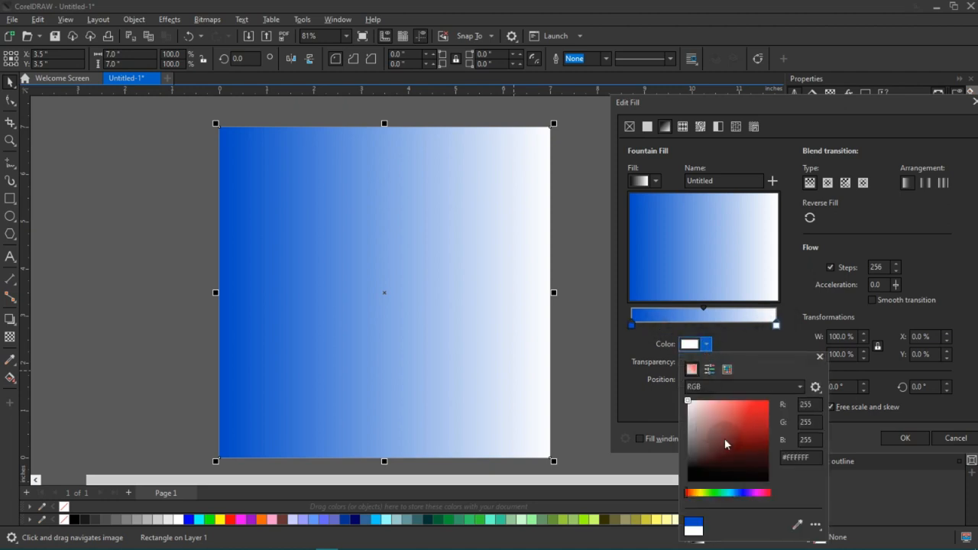
click(797, 525)
click(226, 159)
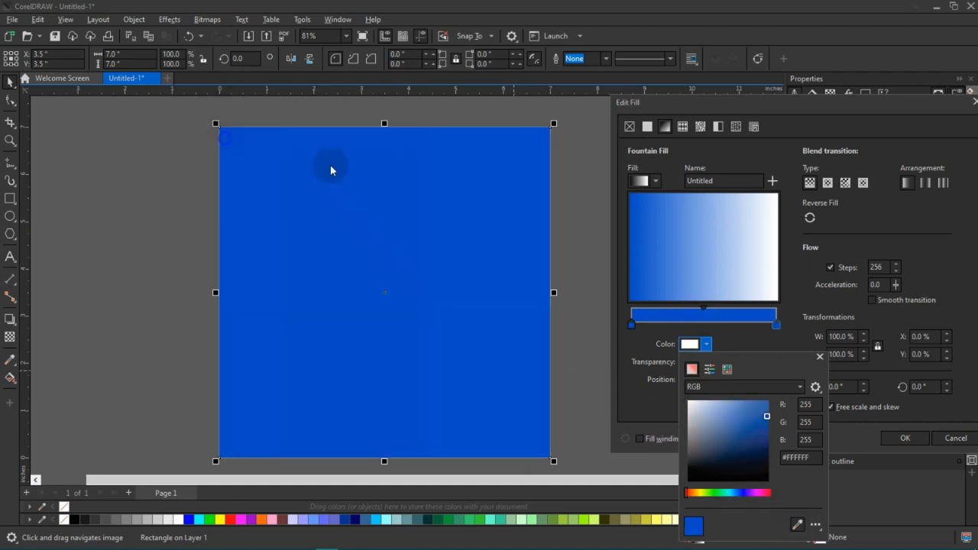
click(753, 273)
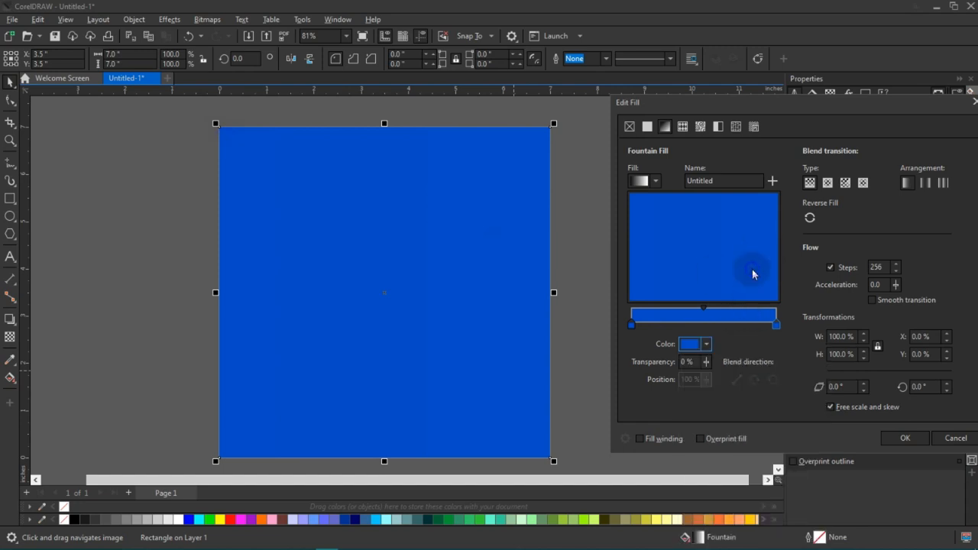
Darken the gradient's end node to a deep navy blue and apply the fountain fill.
click(704, 344)
drag(767, 419, 769, 436)
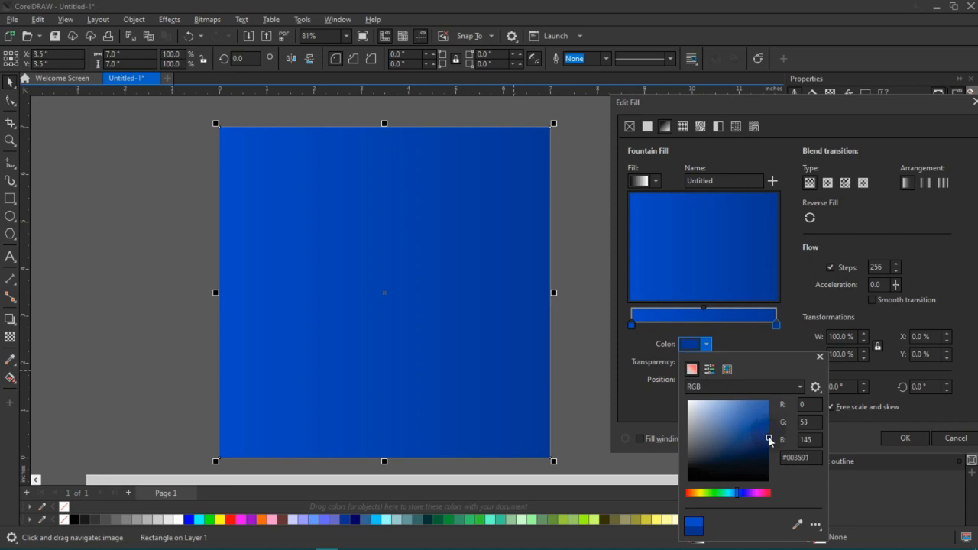
drag(769, 440, 769, 442)
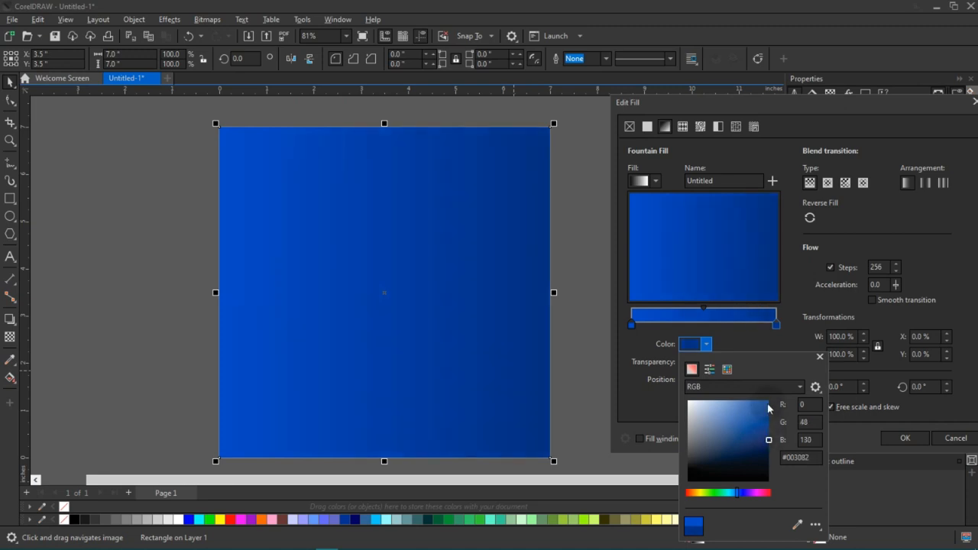
click(774, 346)
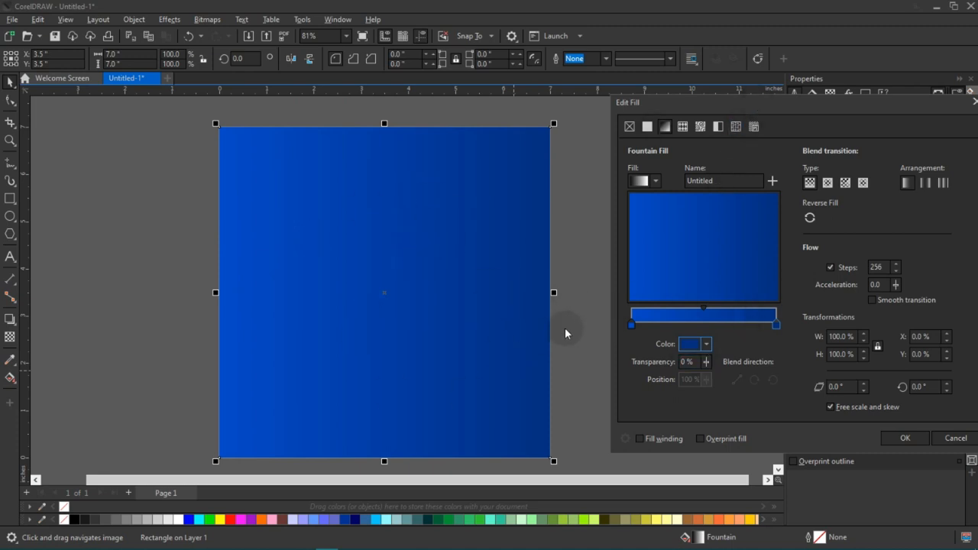
drag(794, 115, 750, 122)
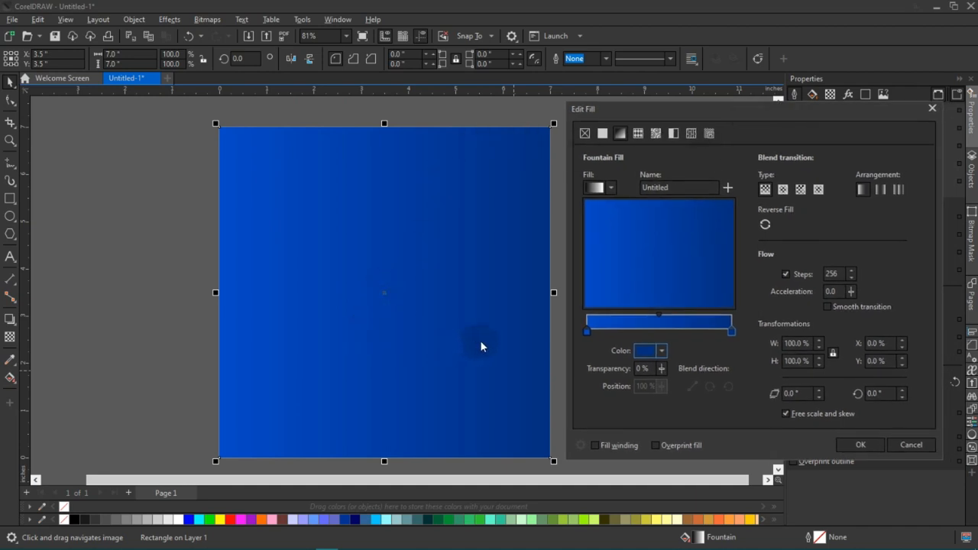
click(841, 446)
scroll(506, 296, down, 1)
click(598, 272)
scroll(454, 311, up, 1)
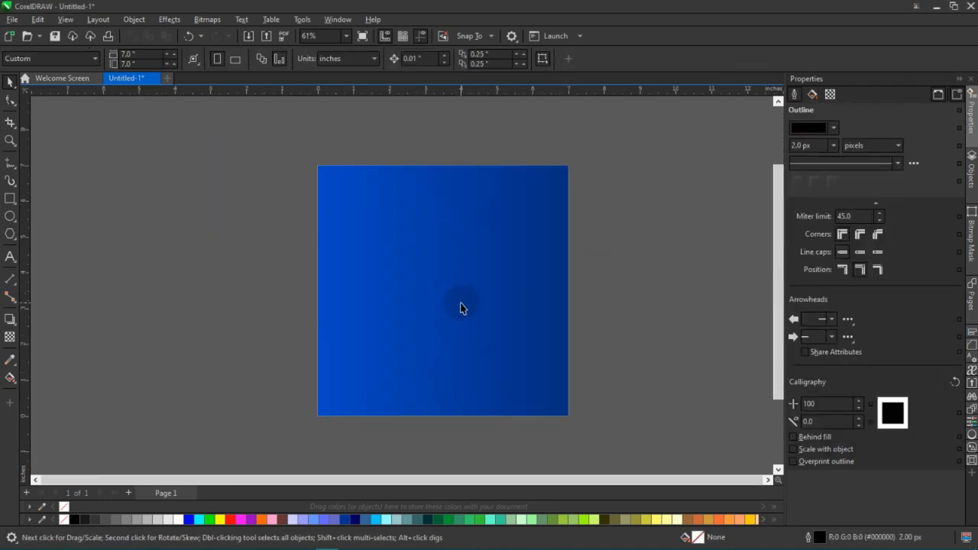
scroll(485, 315, up, 1)
scroll(484, 332, down, 1)
scroll(484, 331, up, 1)
click(489, 371)
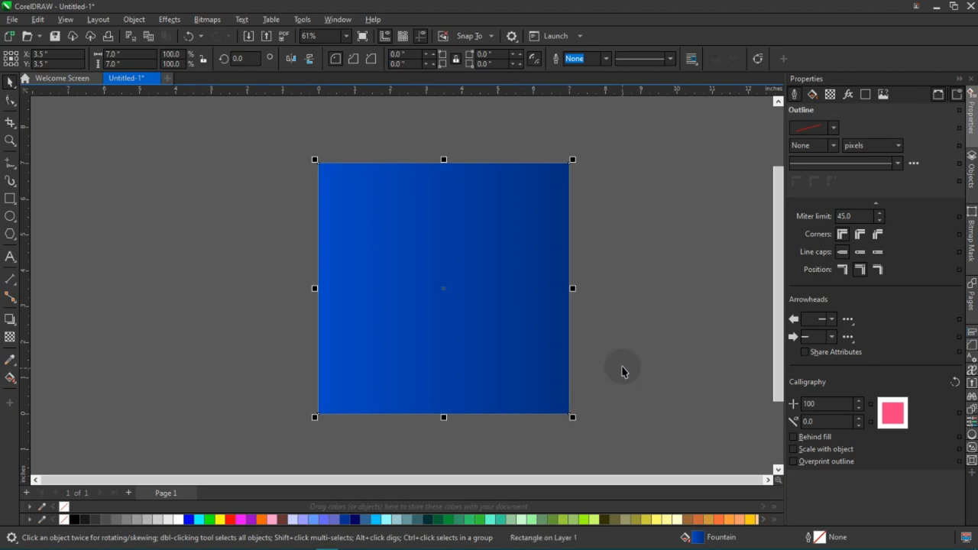
Undo the changes made to the rectangle and redo them to restore its blue gradient.
key(ctrl+z)
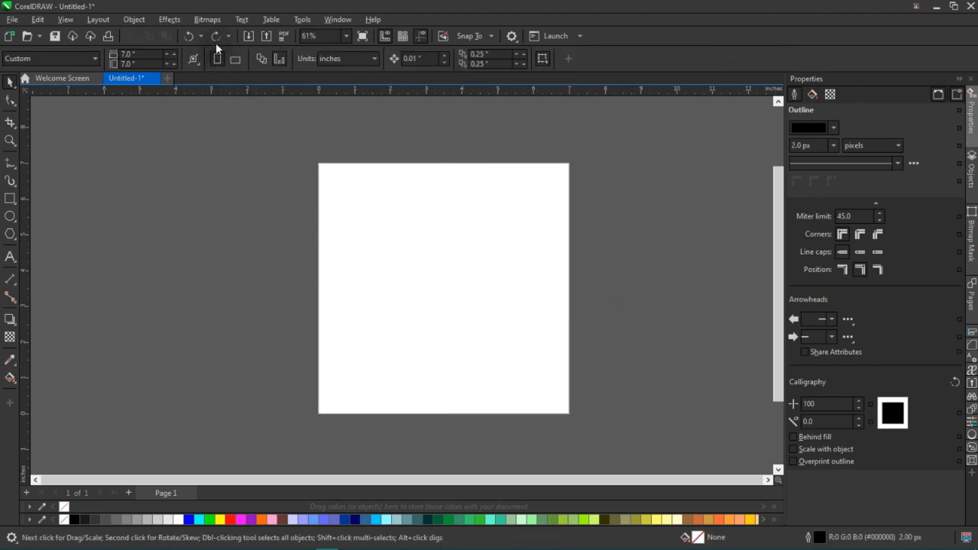
key(ctrl+shift+z)
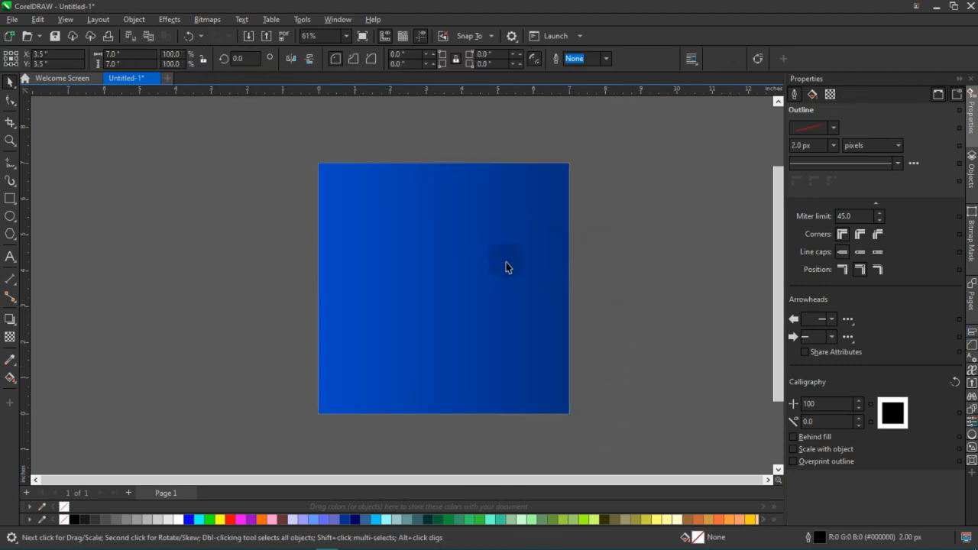
mouse_move(512, 268)
mouse_down()
mouse_move(500, 264)
mouse_move(507, 260)
mouse_up()
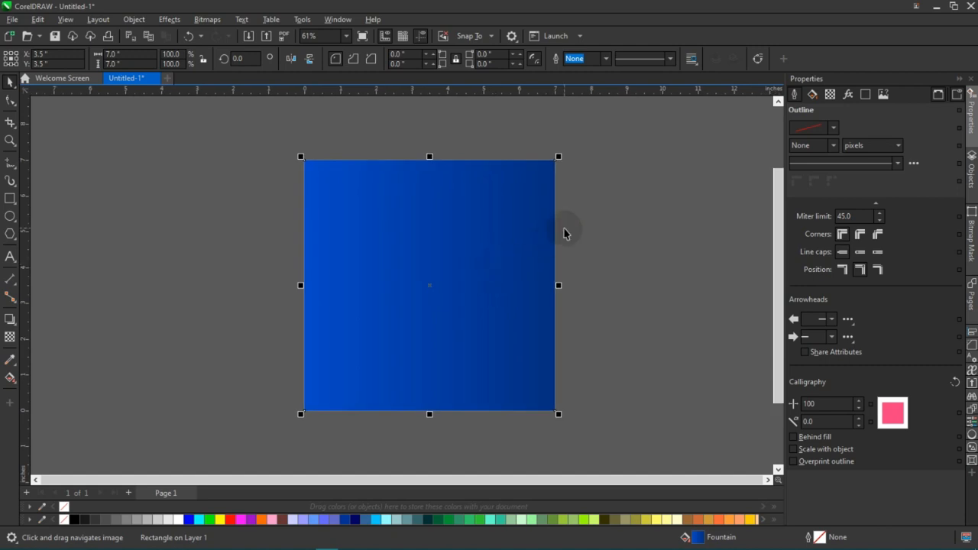
click(583, 232)
Show the selected rectangle's fountain fill properties and review the same settings in the Edit Fill dialog.
click(493, 245)
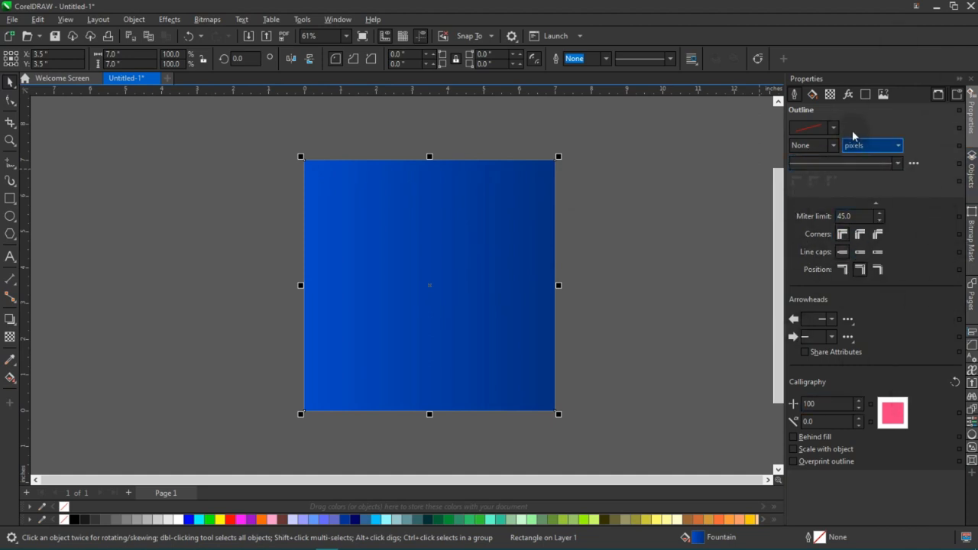
click(813, 95)
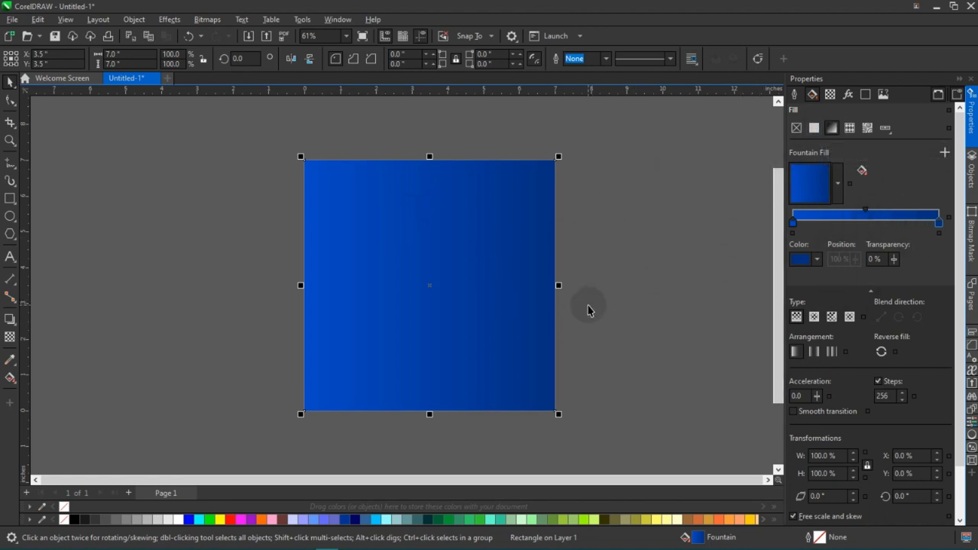
key(F11)
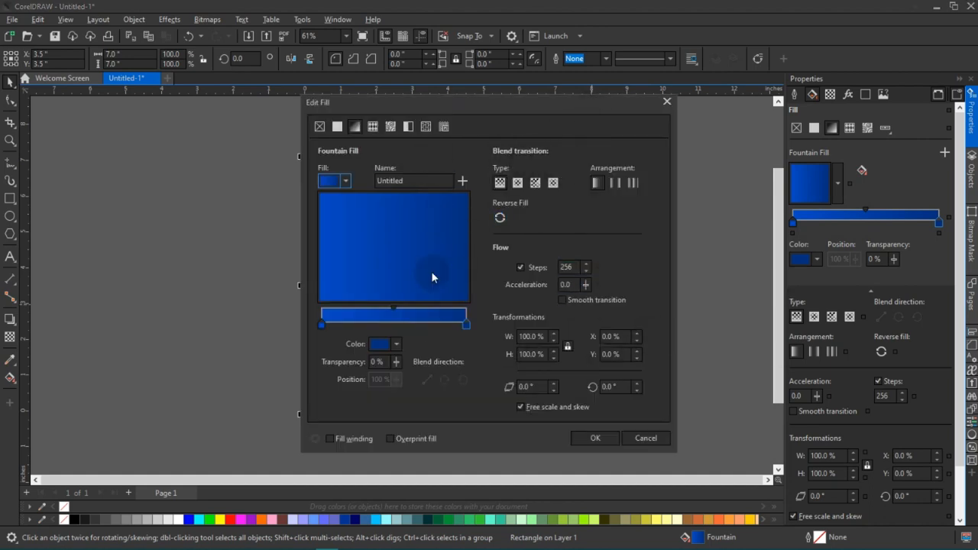
click(663, 104)
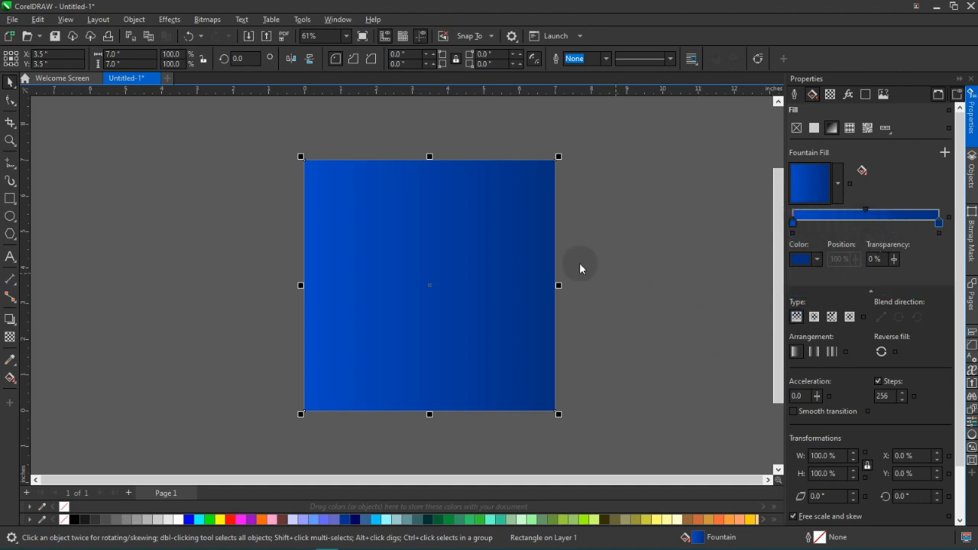
Reopen the rectangle's fountain fill for editing and add a colour node at the 19% position.
key(F11)
drag(529, 109, 755, 90)
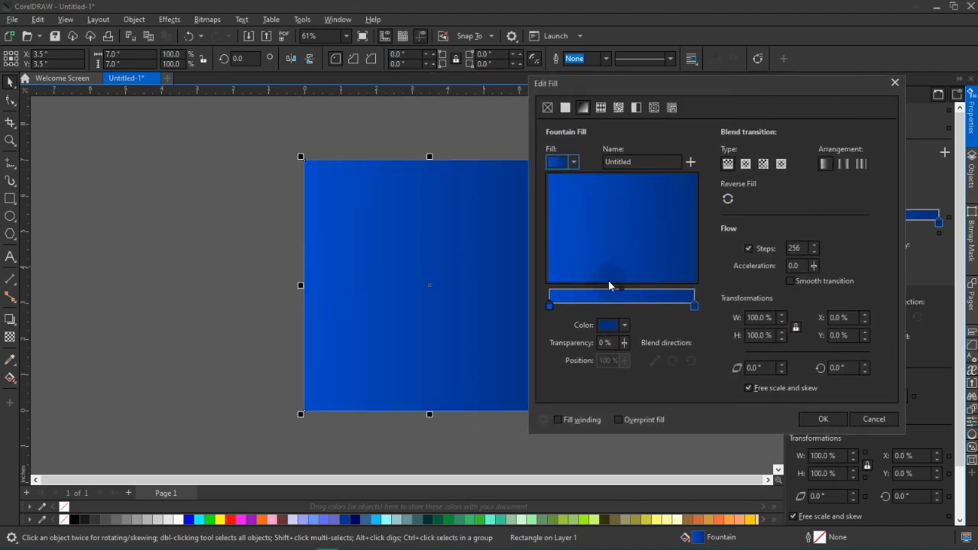
double_click(575, 302)
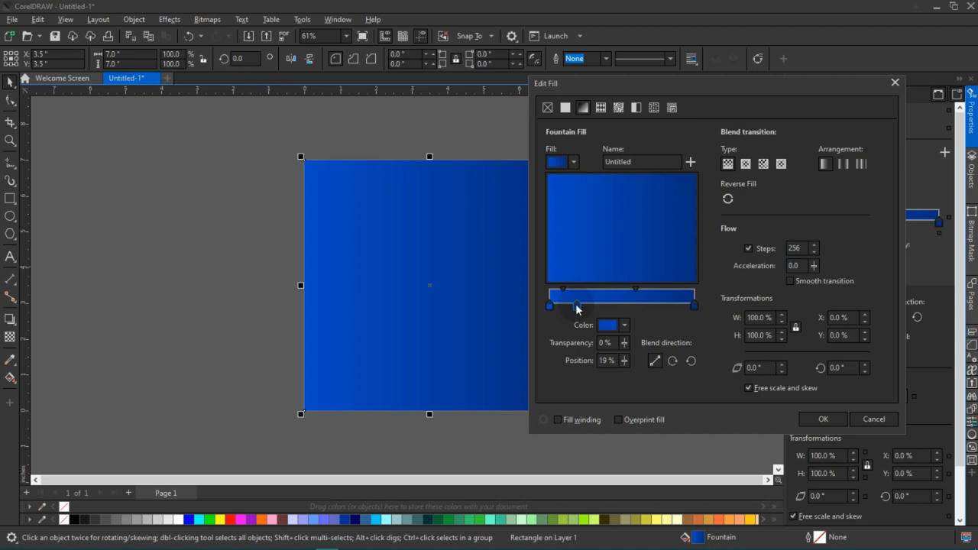
Recolour the gradient's 19% node to a lighter, brighter blue.
click(625, 326)
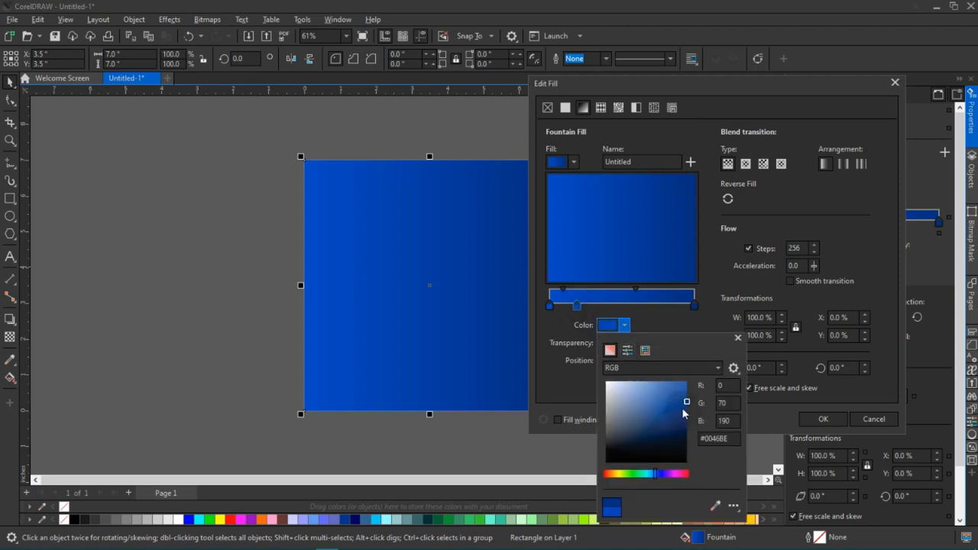
drag(685, 399, 663, 387)
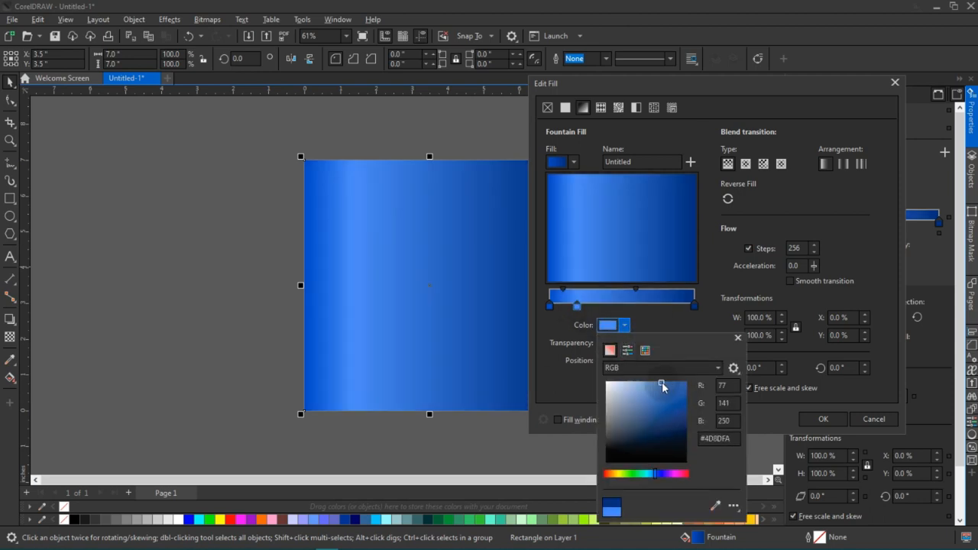
click(627, 304)
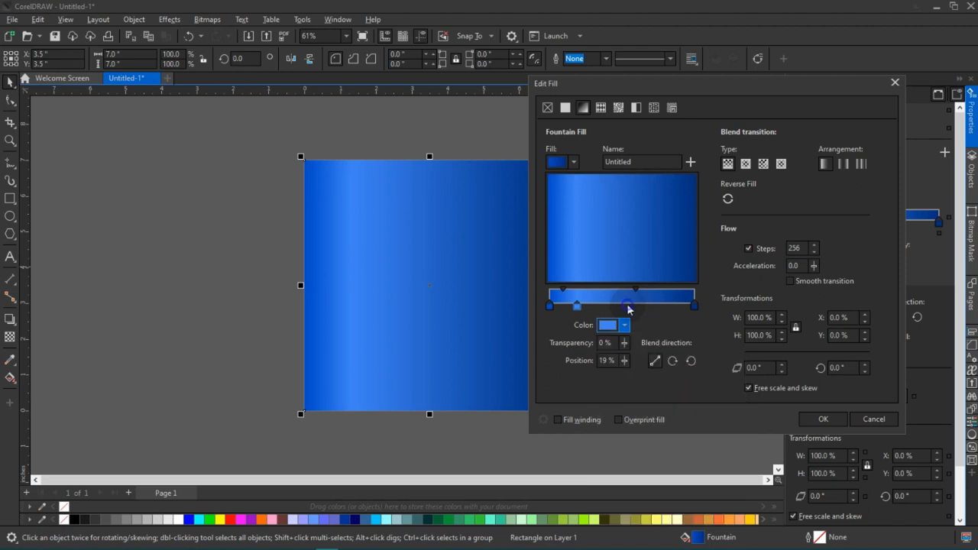
Add a colour node at the gradient's 47% position and set it to a soft light blue, #5583D4.
double_click(627, 304)
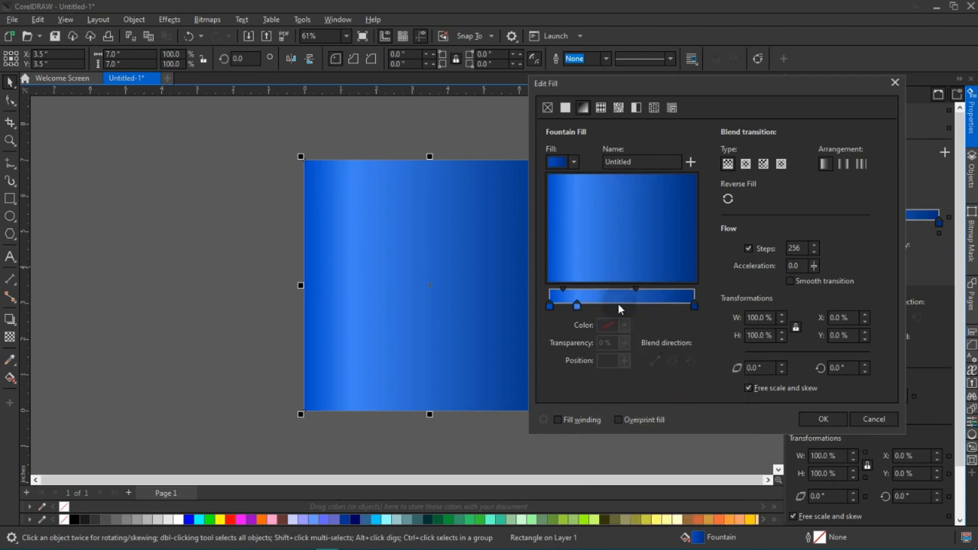
double_click(619, 305)
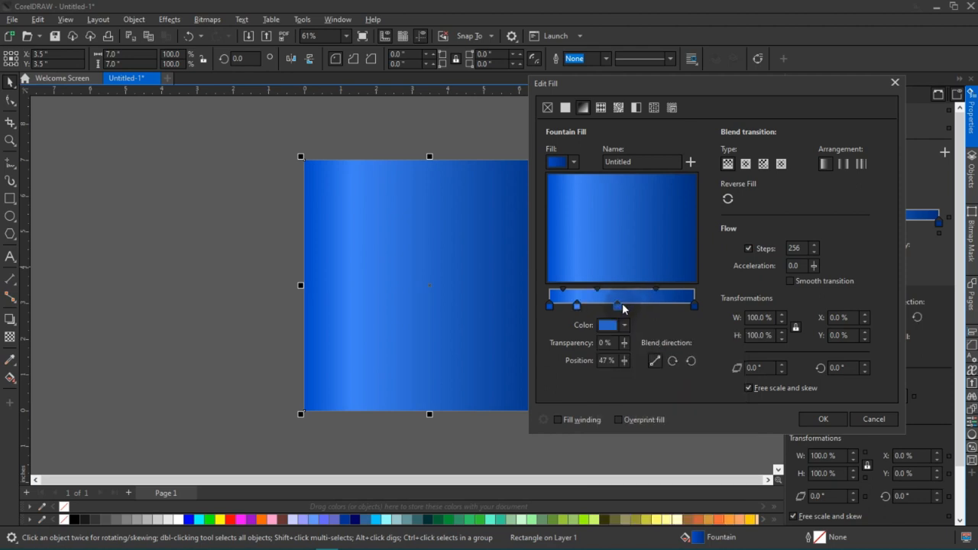
click(625, 325)
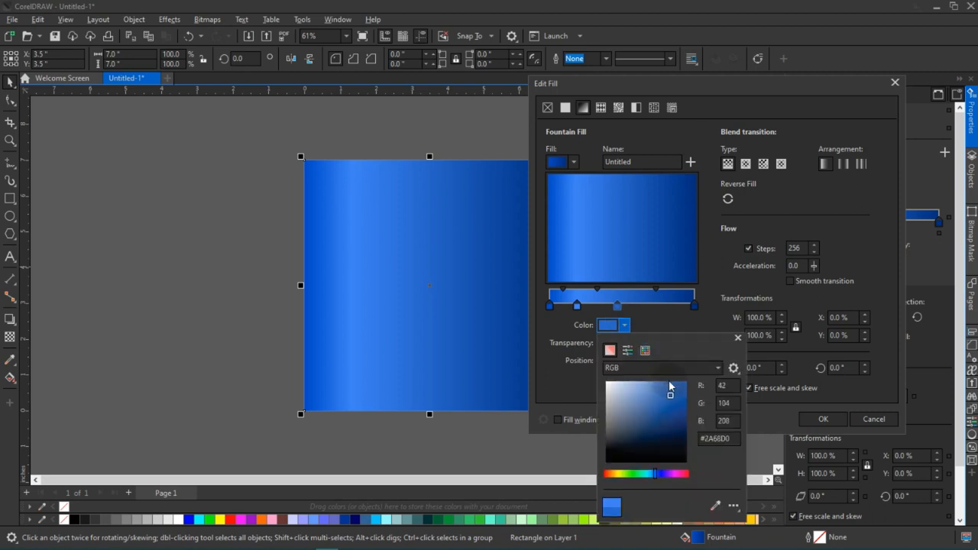
drag(656, 398, 654, 397)
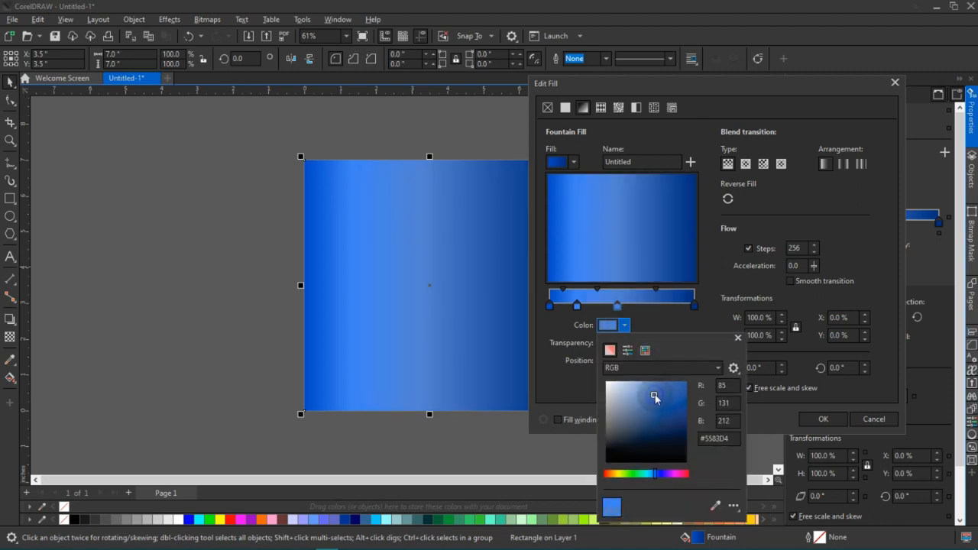
click(657, 319)
Add a light blue #5A8EE8 node at the gradient's 62% position and remove it again.
double_click(640, 304)
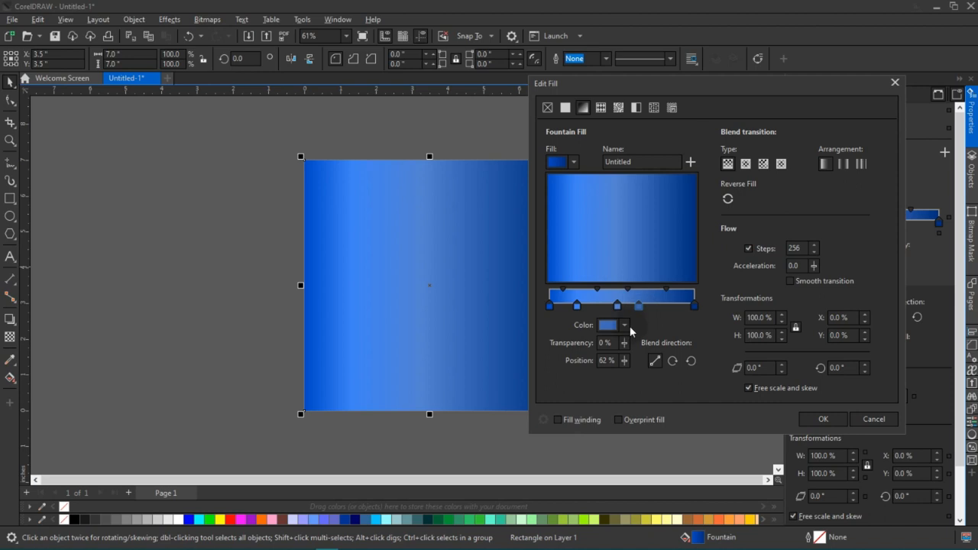
click(626, 328)
click(641, 389)
click(648, 388)
click(651, 389)
click(656, 390)
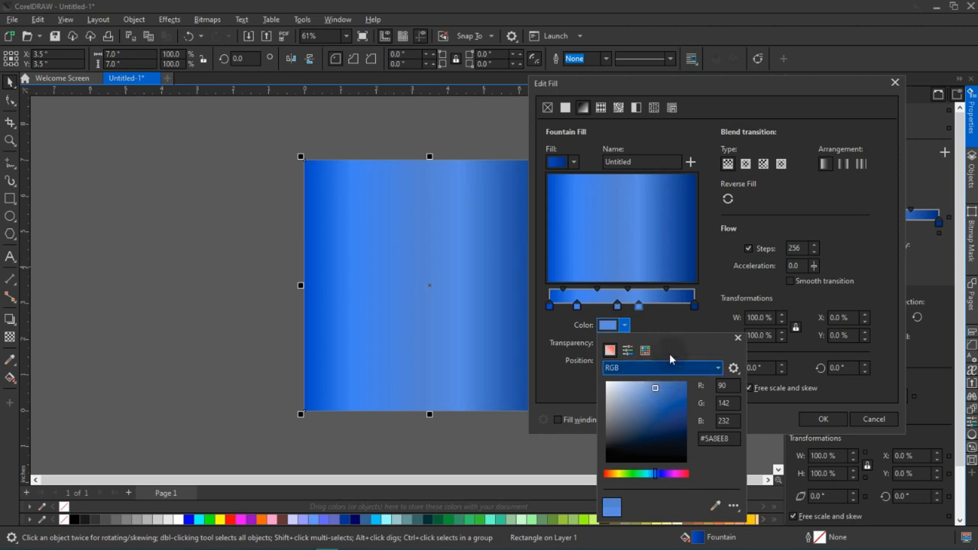
click(640, 306)
double_click(639, 306)
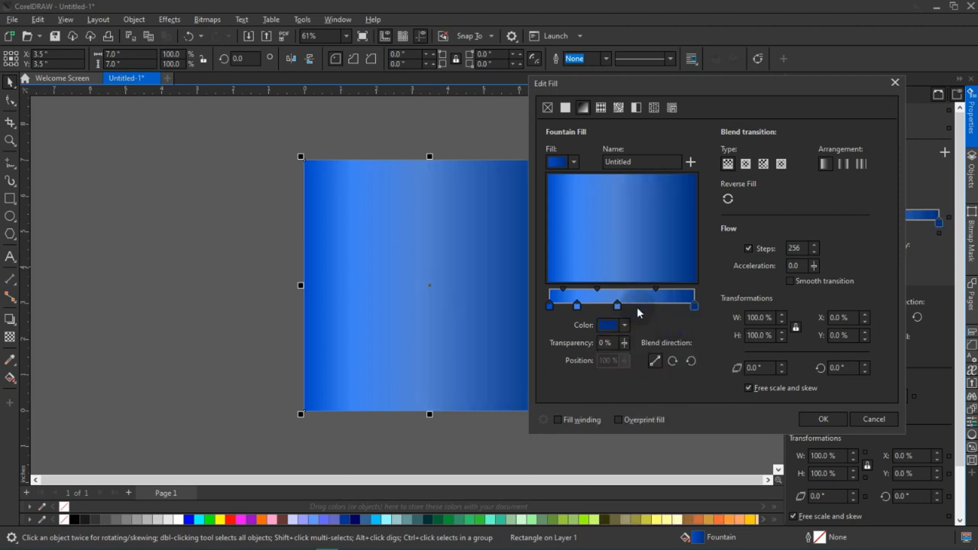
Add a colour node at the gradient's 62% position and set it to a darker, muted blue.
double_click(641, 305)
click(623, 325)
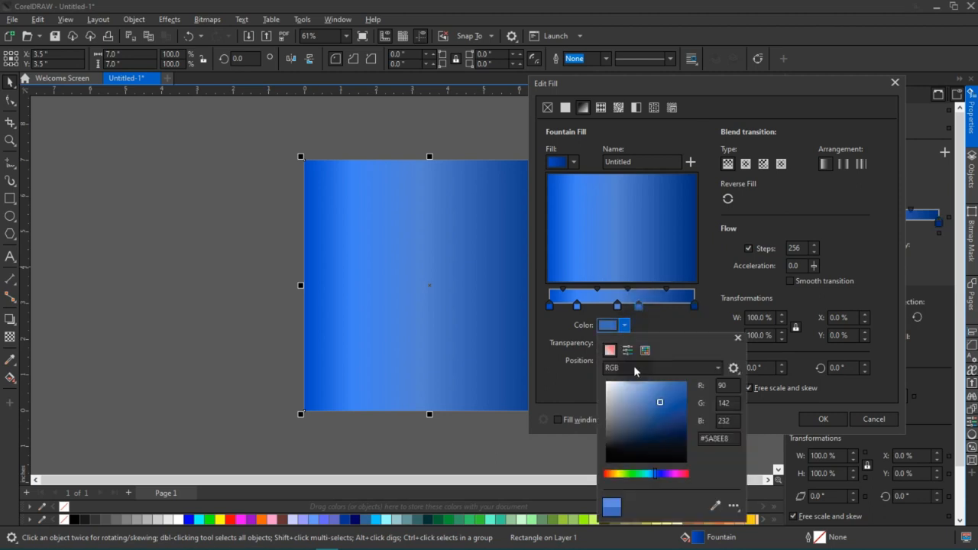
click(654, 410)
click(664, 316)
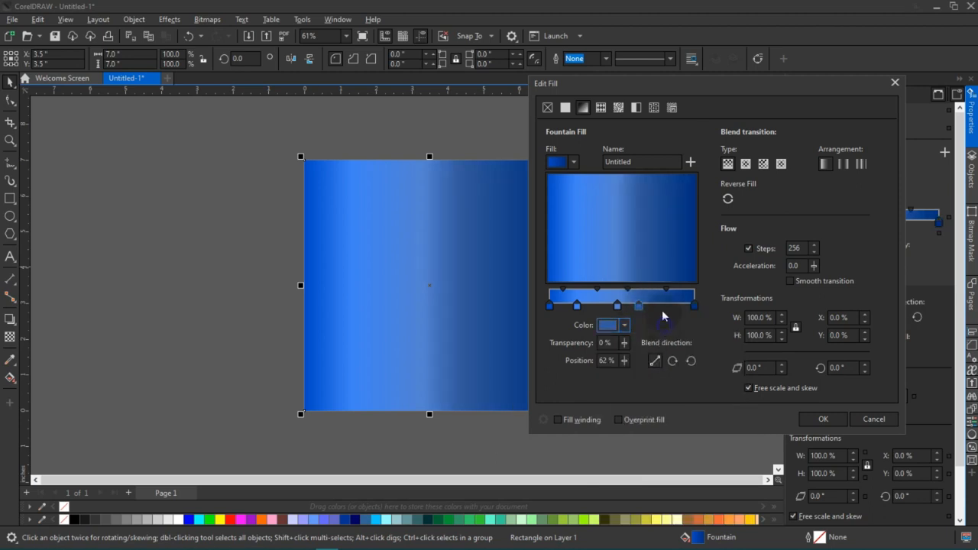
Add a lighter blue colour node at the gradient's 78% position and apply the fountain fill to the rectangle.
drag(668, 310, 662, 306)
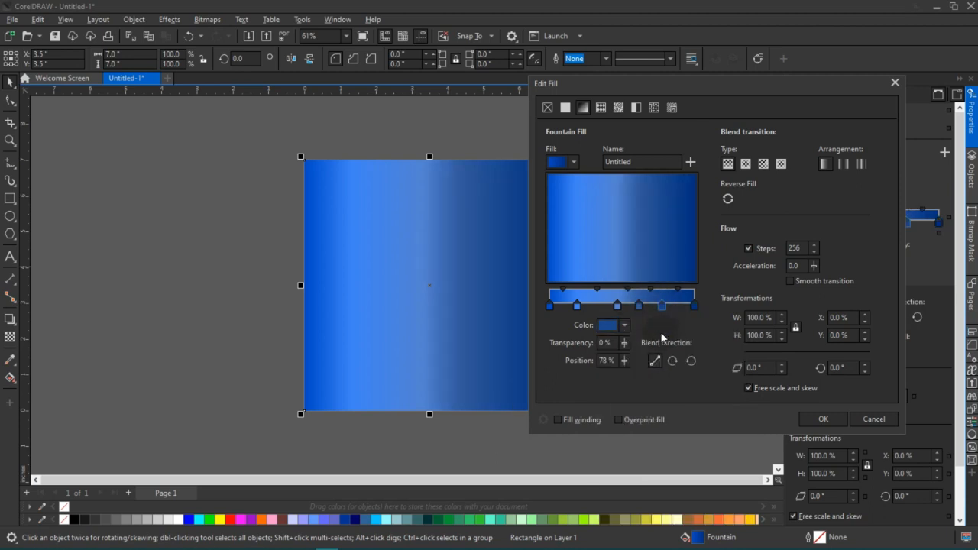
click(625, 325)
click(655, 390)
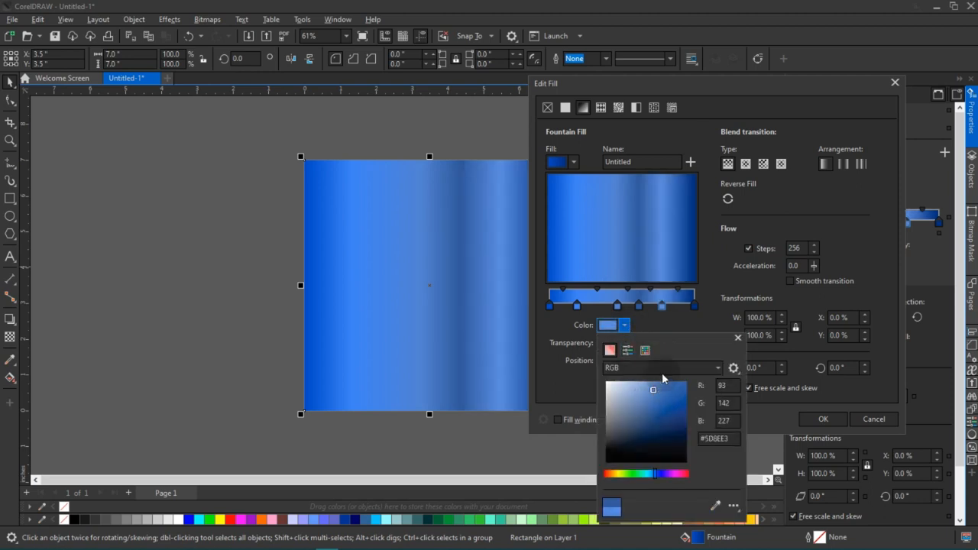
click(658, 393)
click(707, 329)
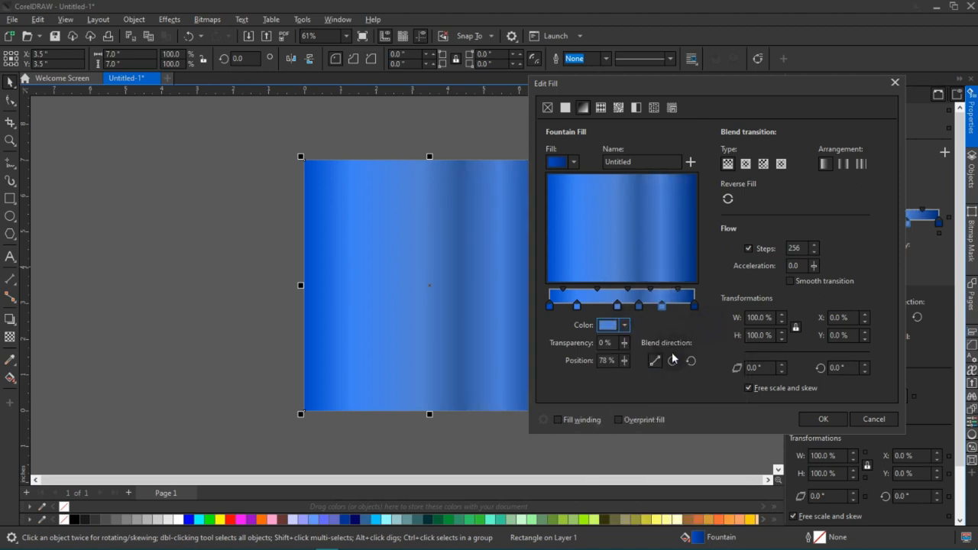
click(823, 419)
click(503, 308)
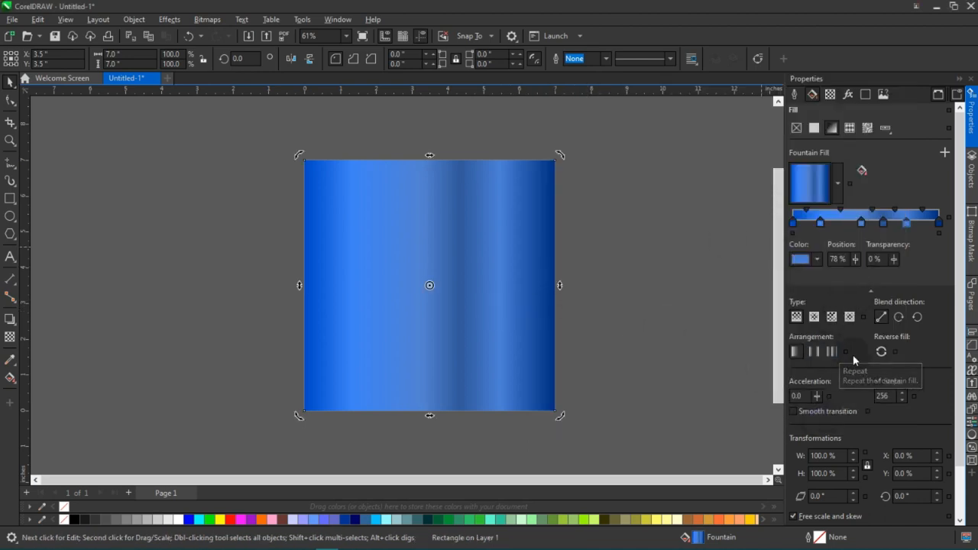
Switch the fountain fill's smooth transition on and off to compare the blending, leaving it off.
scroll(867, 388, down, 1)
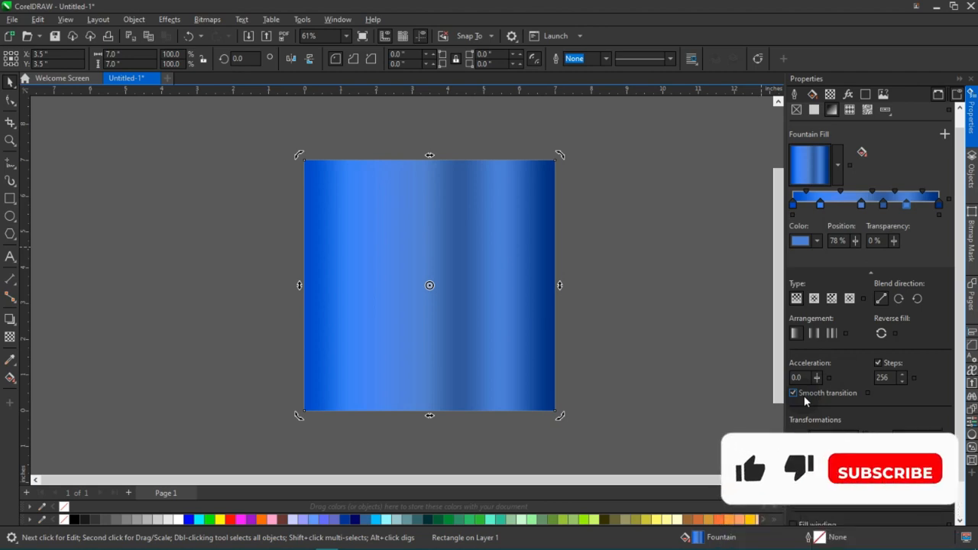
click(802, 395)
scroll(482, 268, up, 1)
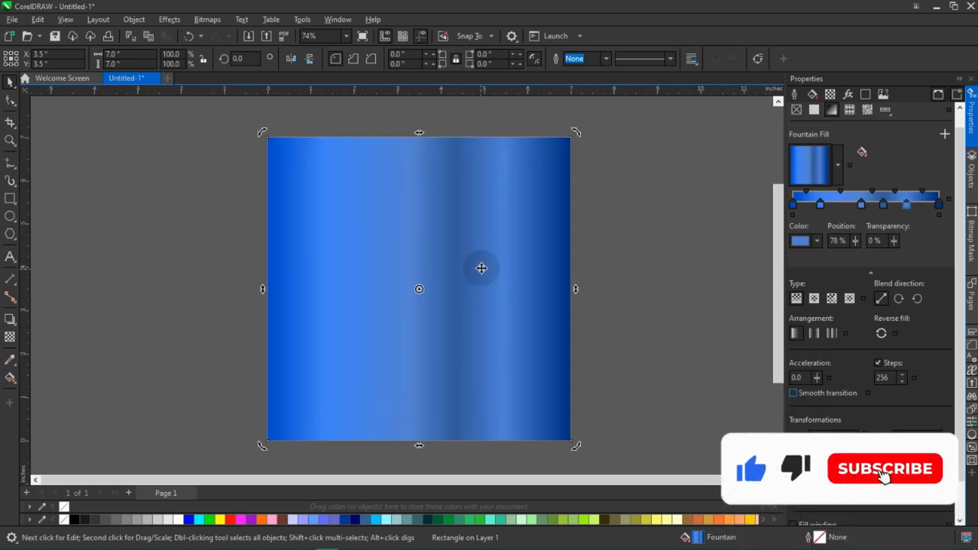
click(829, 396)
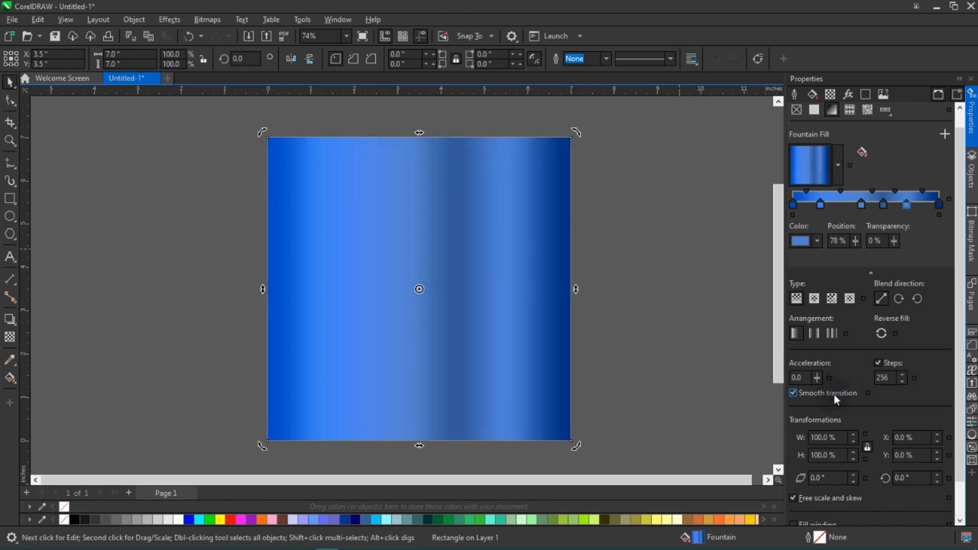
scroll(681, 330, down, 1)
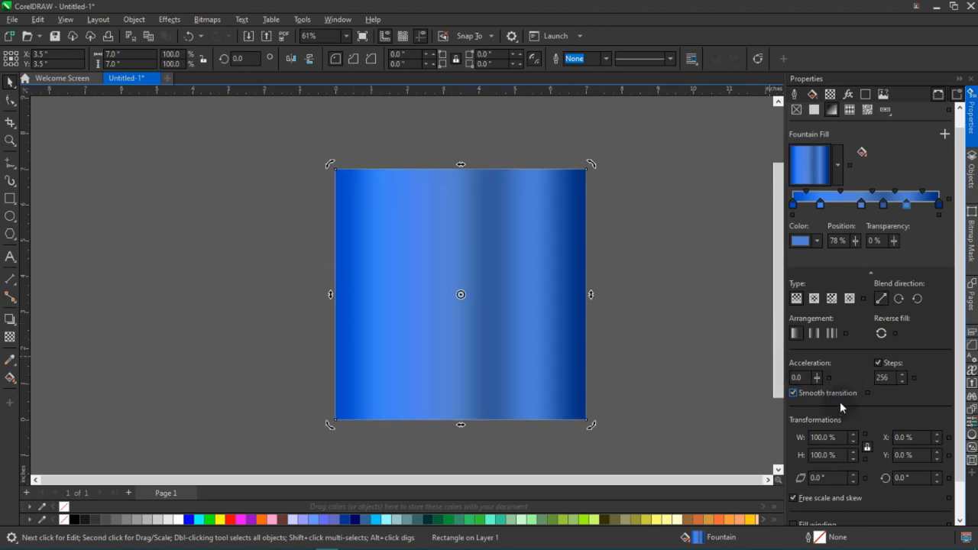
click(830, 395)
click(658, 288)
scroll(558, 278, down, 1)
scroll(543, 284, up, 1)
click(538, 285)
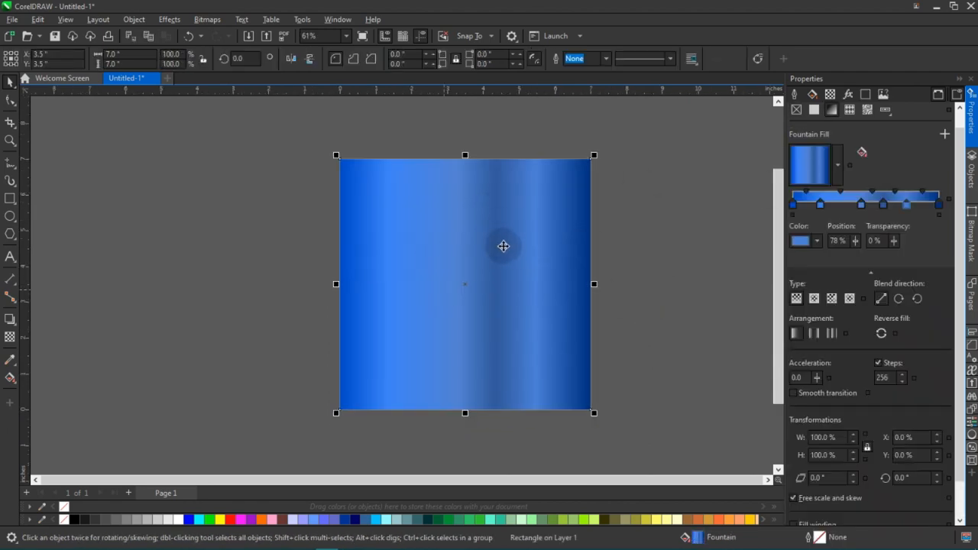
scroll(869, 351, down, 2)
scroll(868, 352, up, 3)
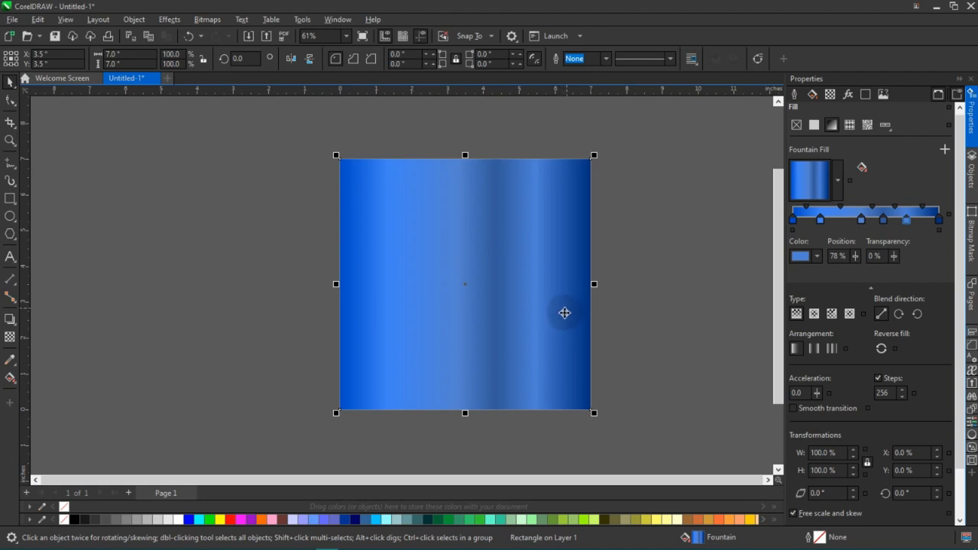
Delete the gradient rectangle and undo the deletion.
key(Delete)
key(ctrl+z)
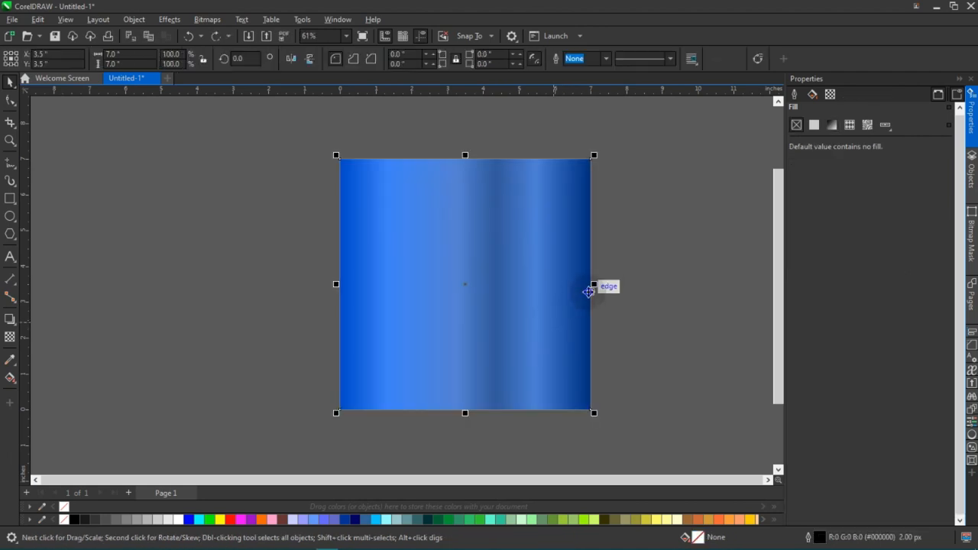
click(617, 276)
With the Interactive Fill tool, shift the rectangle's third colour node closer to the gradient's start and the fifth node to 80%.
click(548, 303)
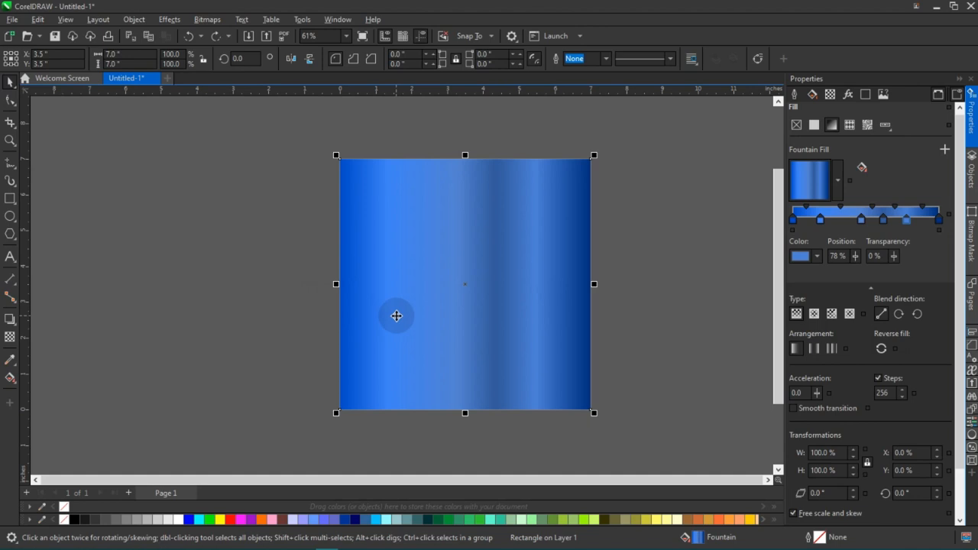
key(g)
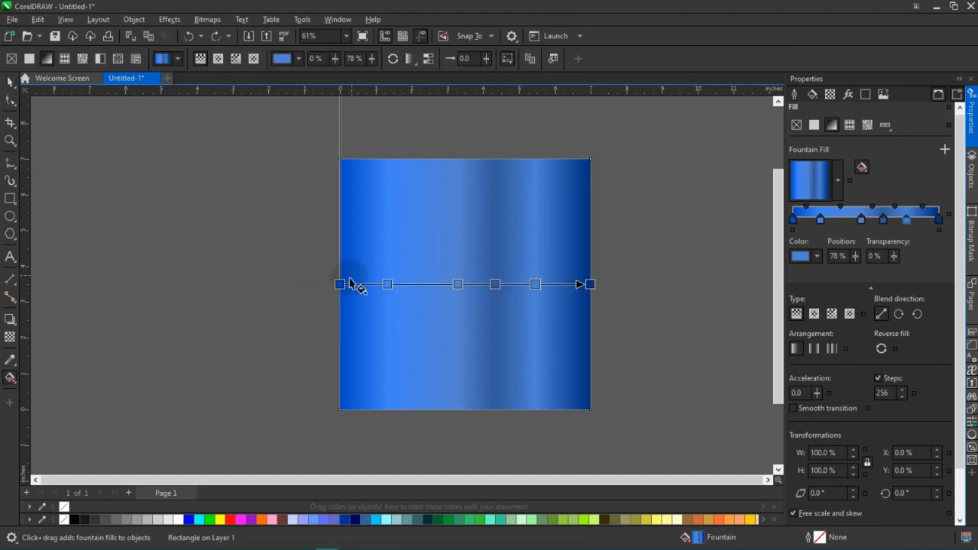
scroll(456, 298, up, 1)
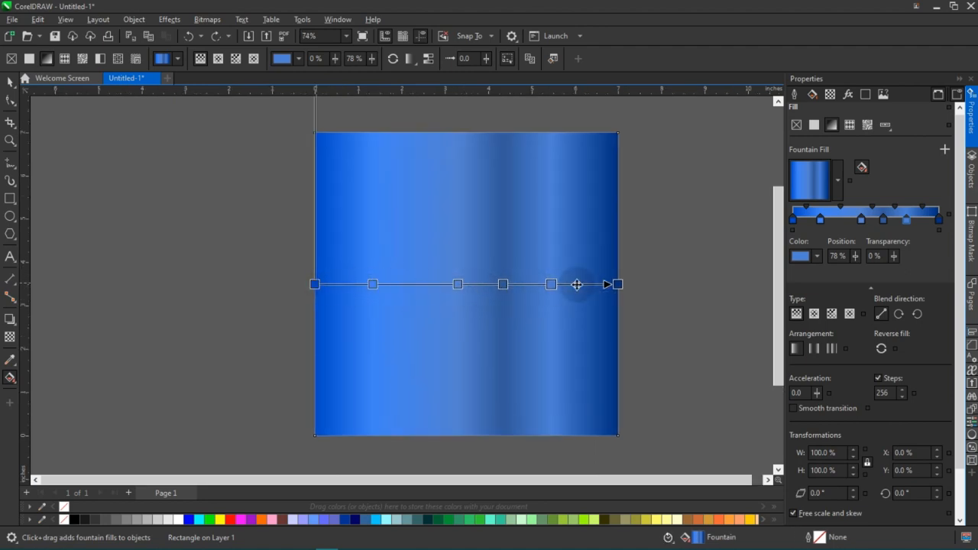
drag(454, 285, 433, 285)
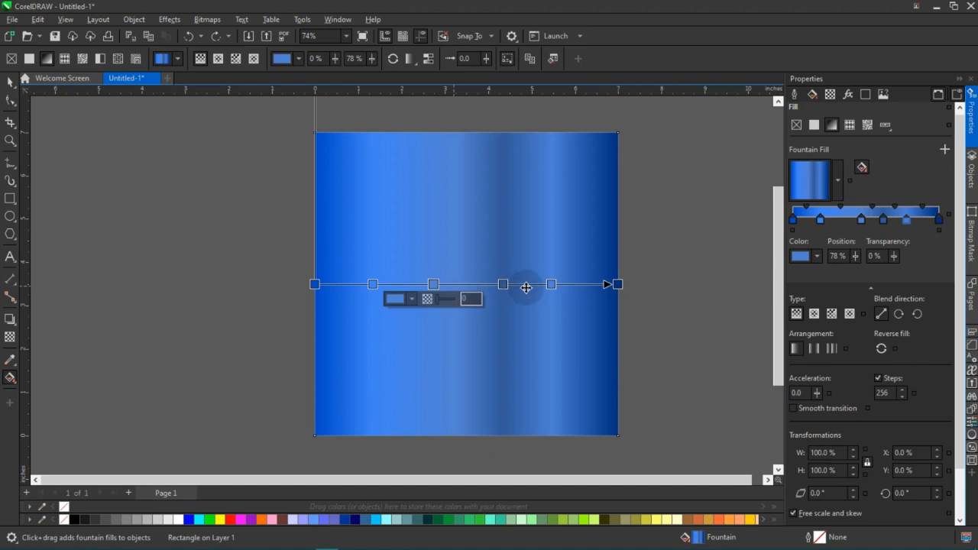
click(558, 284)
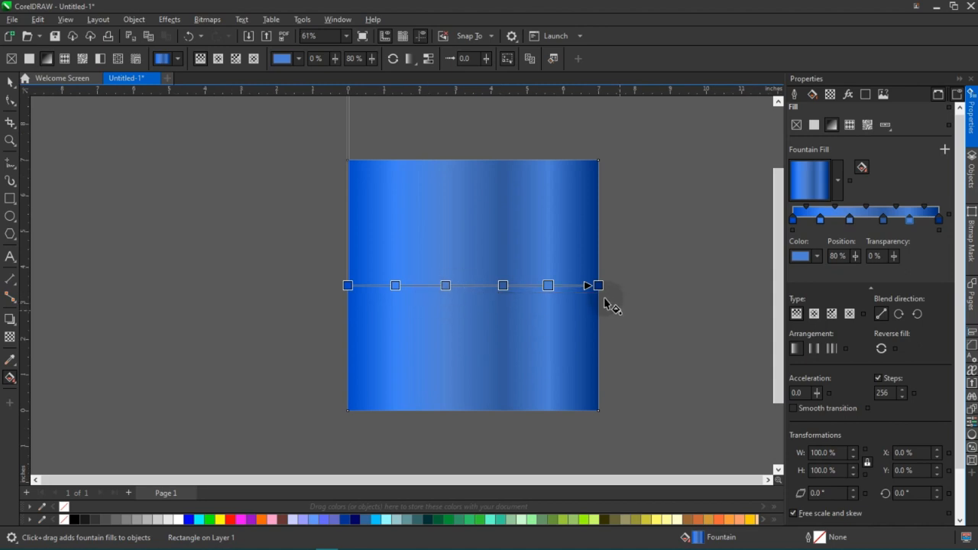
Turn the gradient diagonal at about -45°, running from just outside the rectangle's upper-left corner to just outside its lower-right corner.
drag(600, 286, 604, 393)
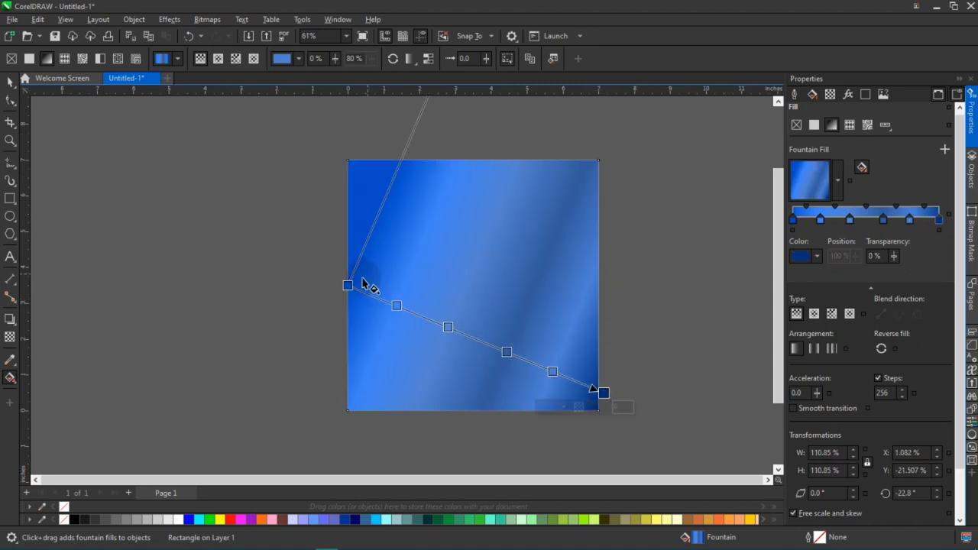
drag(347, 285, 348, 176)
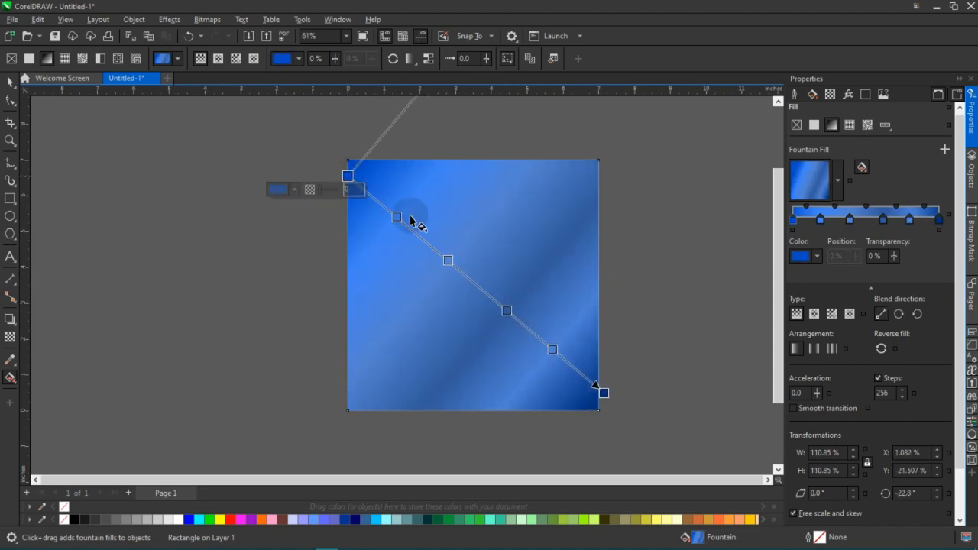
drag(603, 394, 606, 411)
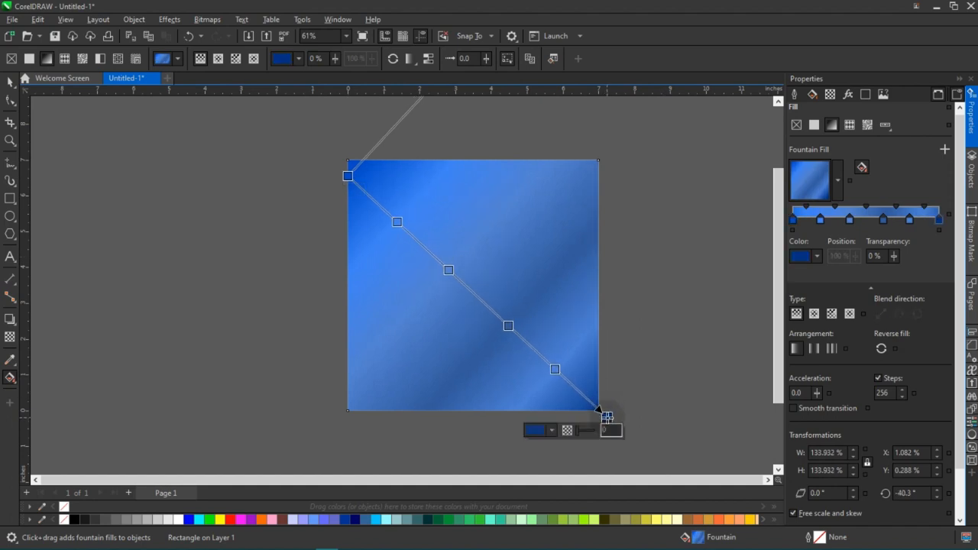
drag(347, 175, 334, 150)
click(663, 231)
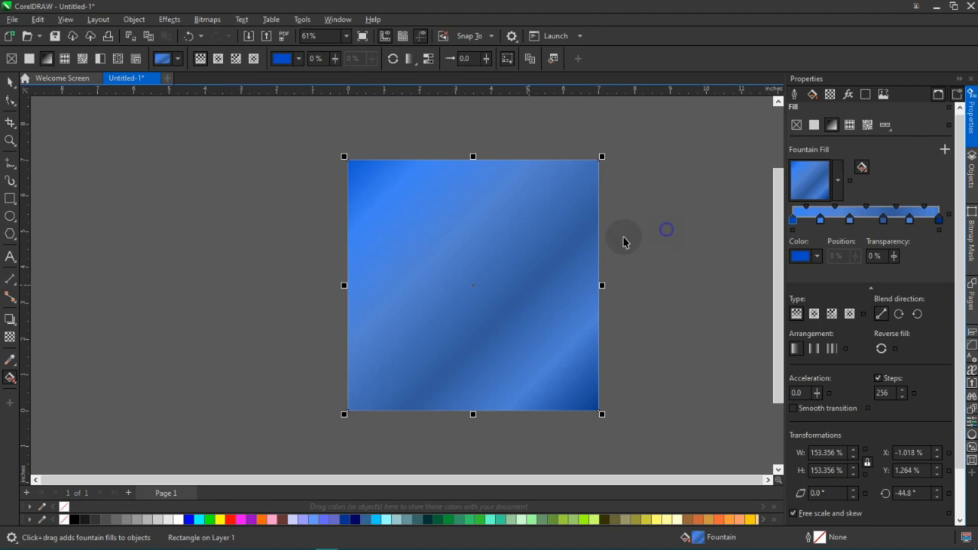
key(space)
Reselect the rectangle and move the gradient's start node slightly inward toward the upper-left corner, for a fill angle of about -44.5°.
scroll(504, 274, down, 7)
scroll(506, 277, up, 6)
scroll(495, 278, down, 6)
scroll(495, 277, up, 5)
click(494, 281)
key(g)
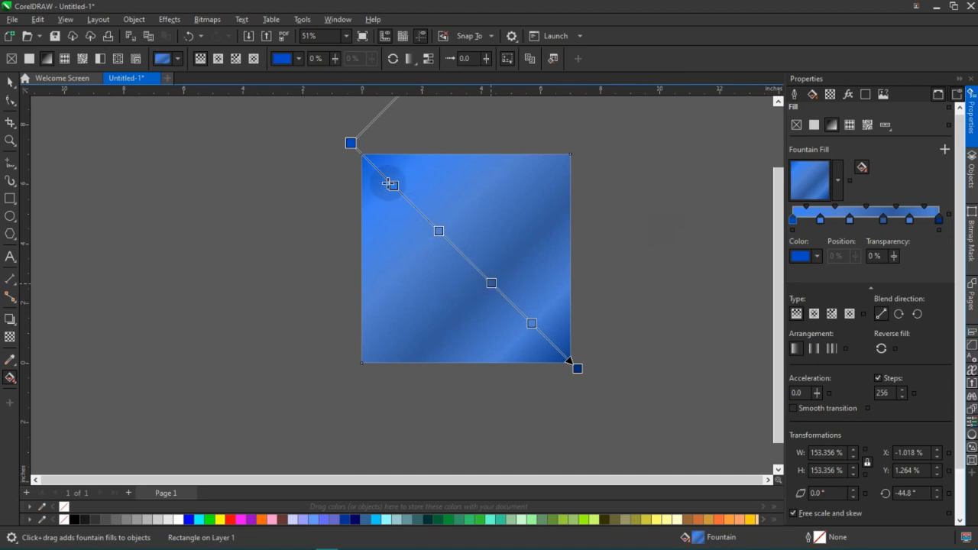
click(350, 145)
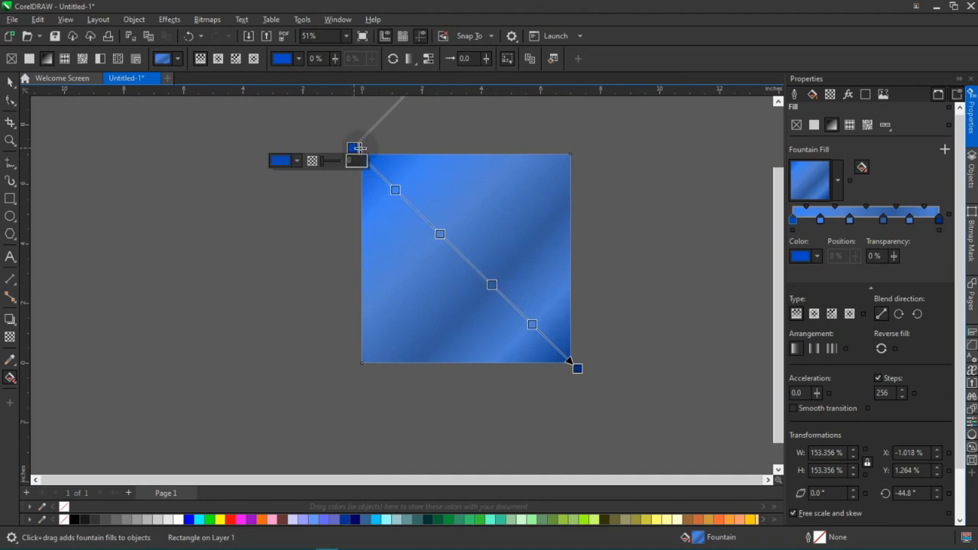
key(space)
key(g)
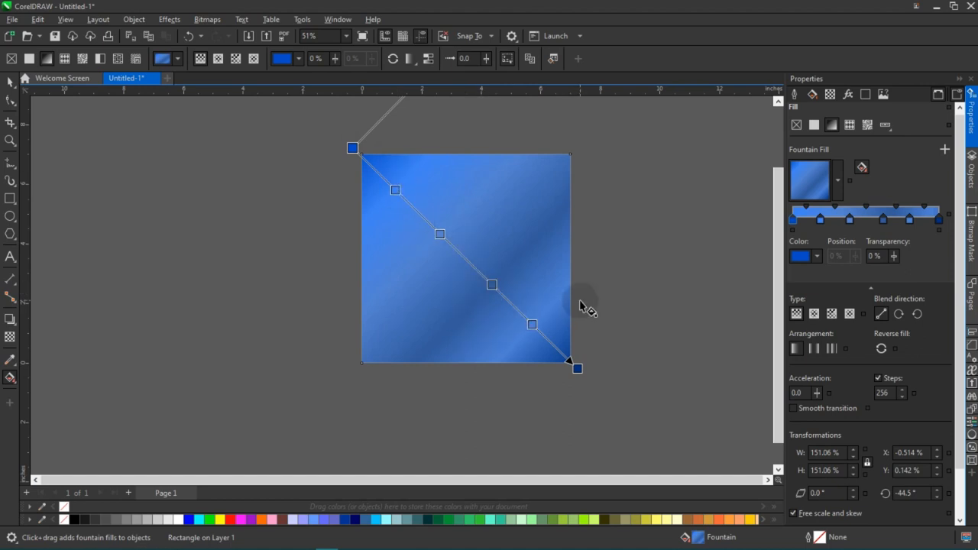
Delete the gradient rectangle and create a new rectangle matching the 7 by 7 inch page.
key(space)
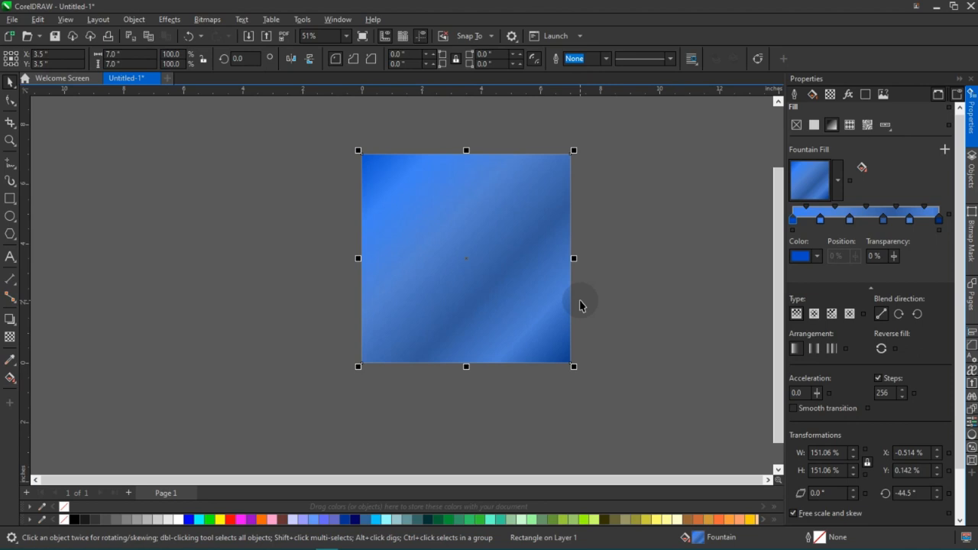
key(Delete)
double_click(11, 199)
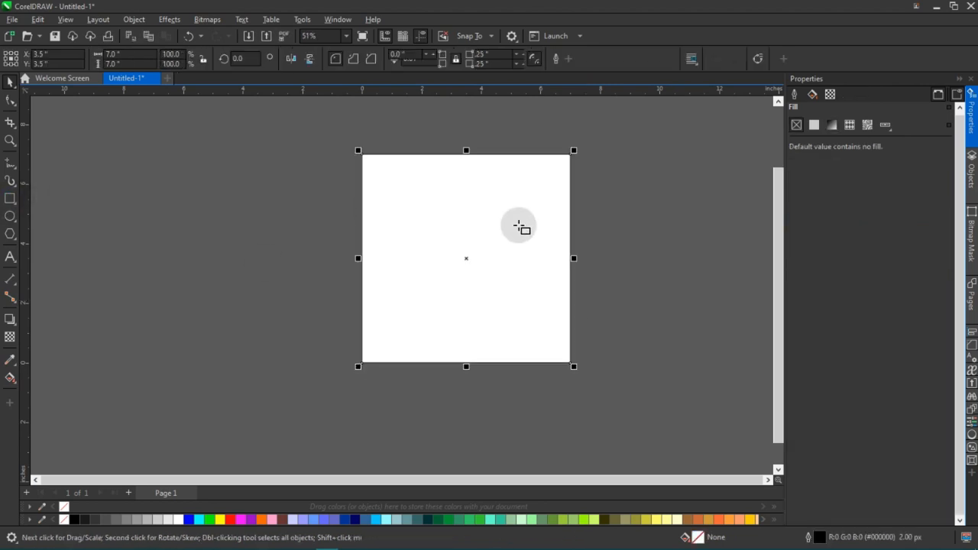
Remove the new rectangle's outline, fill it with solid blue (#0000FF) and deselect it.
right_click(65, 519)
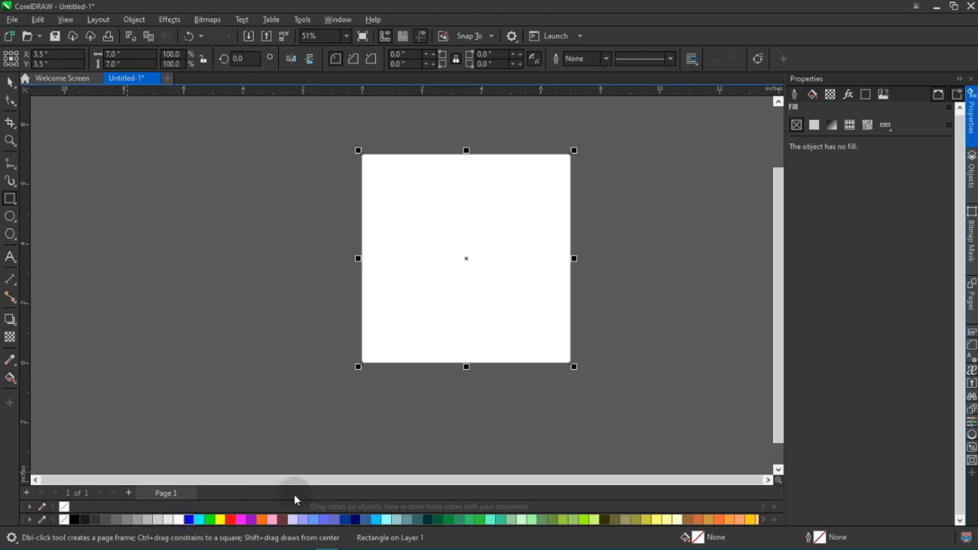
click(189, 519)
click(306, 289)
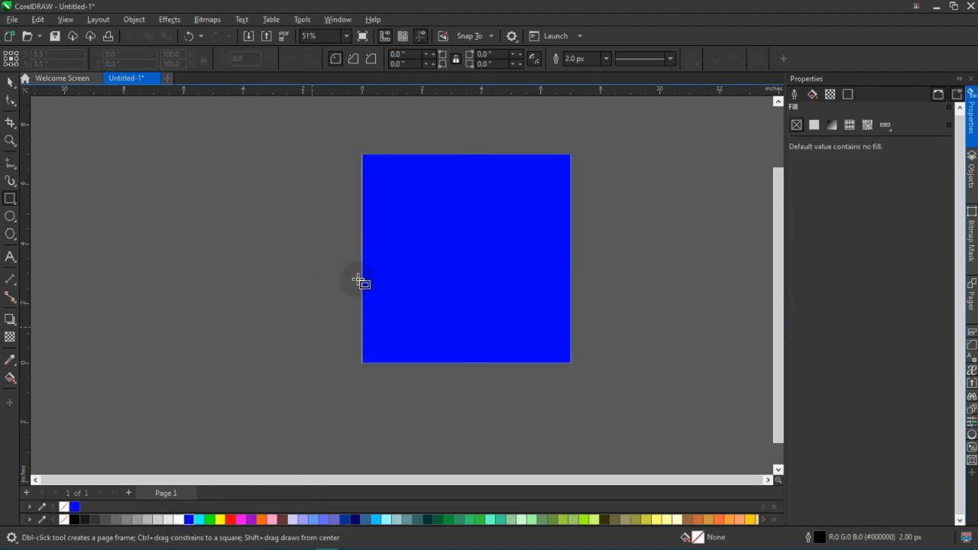
With the Interactive Fill tool, apply a diagonal blue-to-white linear fountain fill from the rectangle's upper-left to lower-right area, at about -42.4°.
key(g)
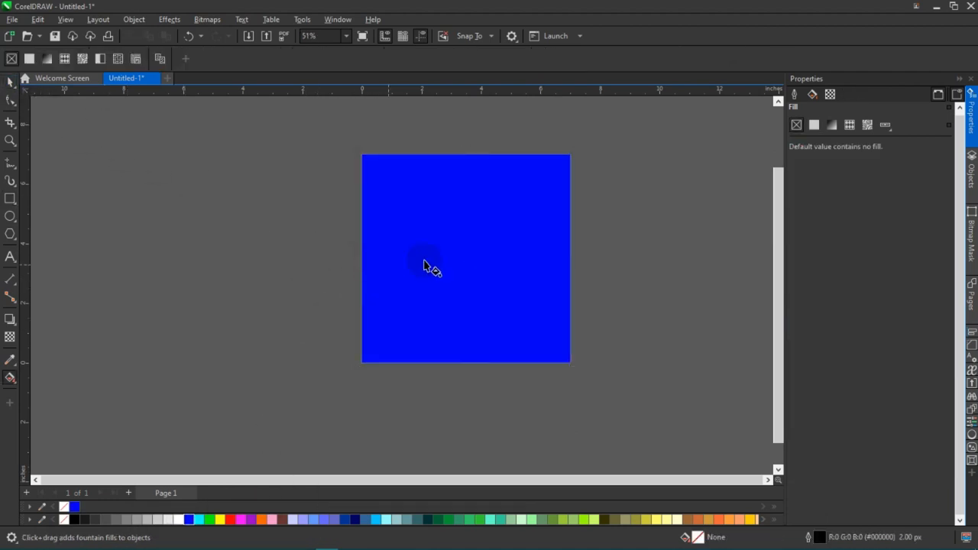
click(521, 249)
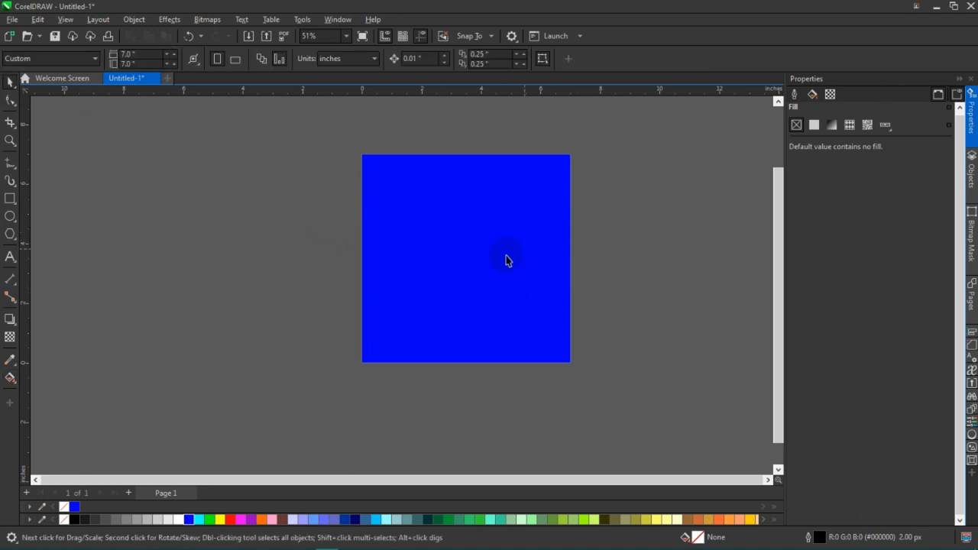
click(575, 268)
scroll(577, 258, up, 1)
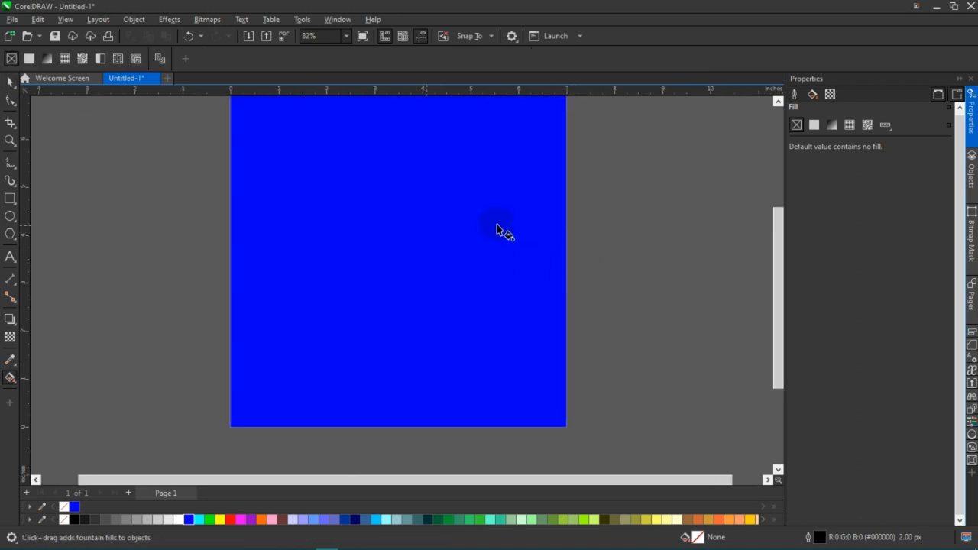
drag(568, 295, 577, 337)
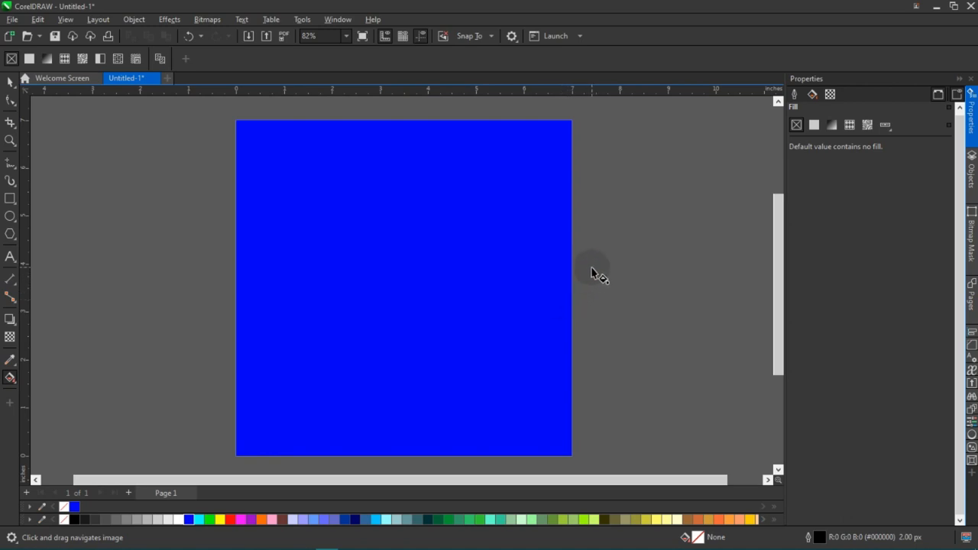
scroll(499, 277, down, 1)
click(481, 304)
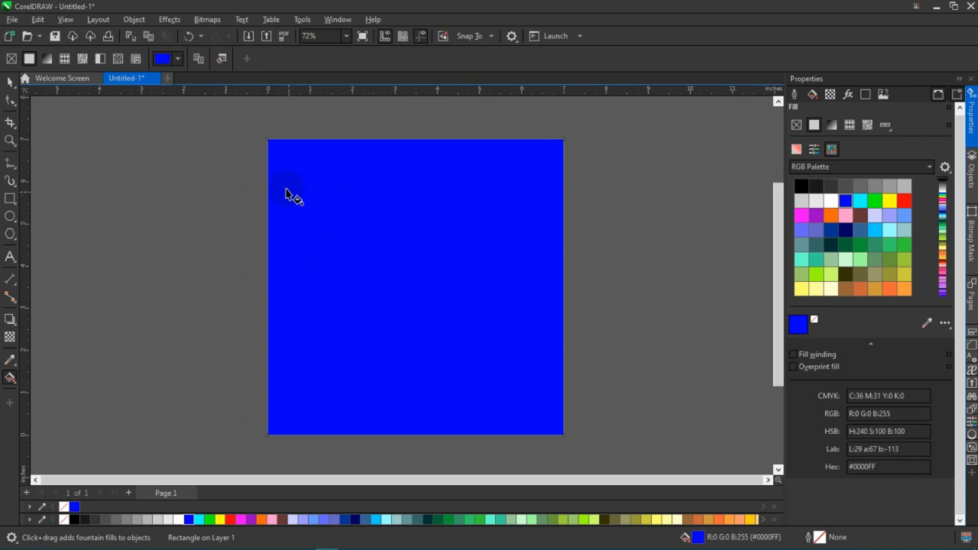
drag(279, 179, 551, 410)
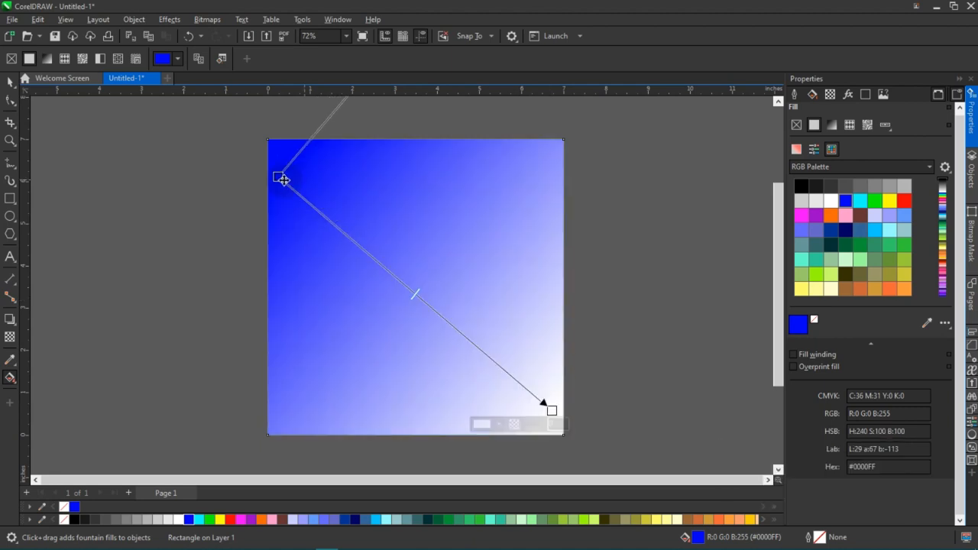
drag(279, 177, 274, 155)
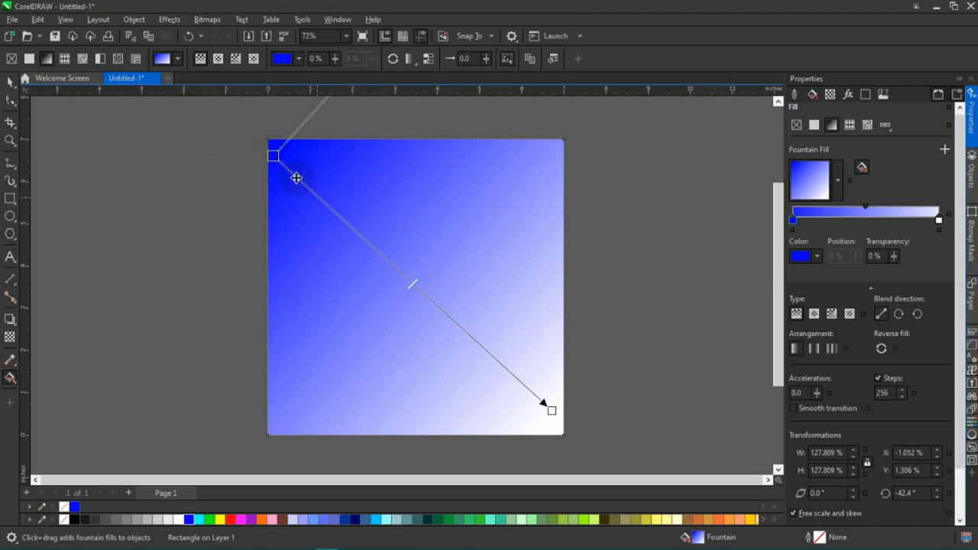
Turn the blue-to-white gradient nearly horizontal, at about -0.2°, running from the rectangle's left edge to just past its right edge.
click(274, 156)
scroll(275, 158, down, 1)
drag(275, 158, 272, 281)
drag(471, 341, 483, 282)
scroll(402, 282, up, 3)
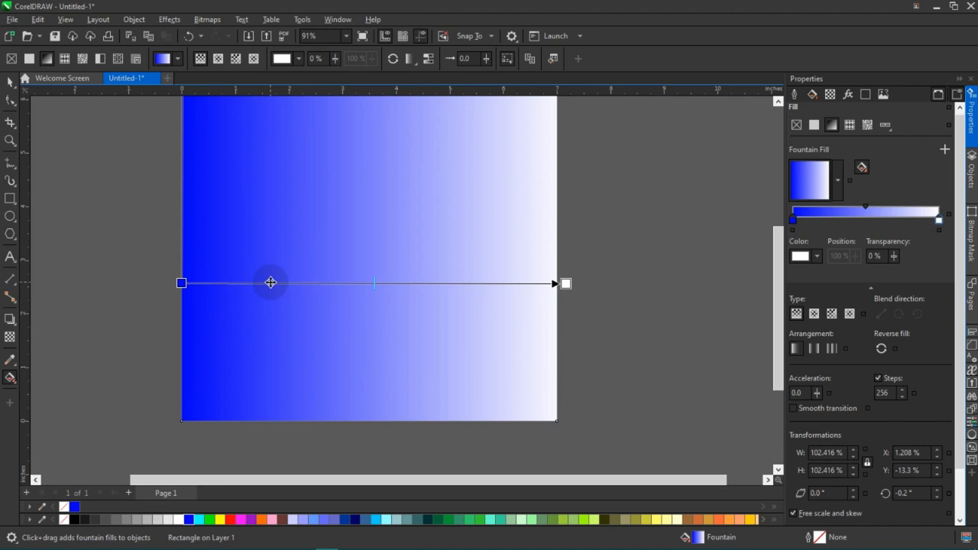
Add four intermediate colour nodes along the horizontal gradient at about 23%, 43%, 66% and 83%.
double_click(271, 283)
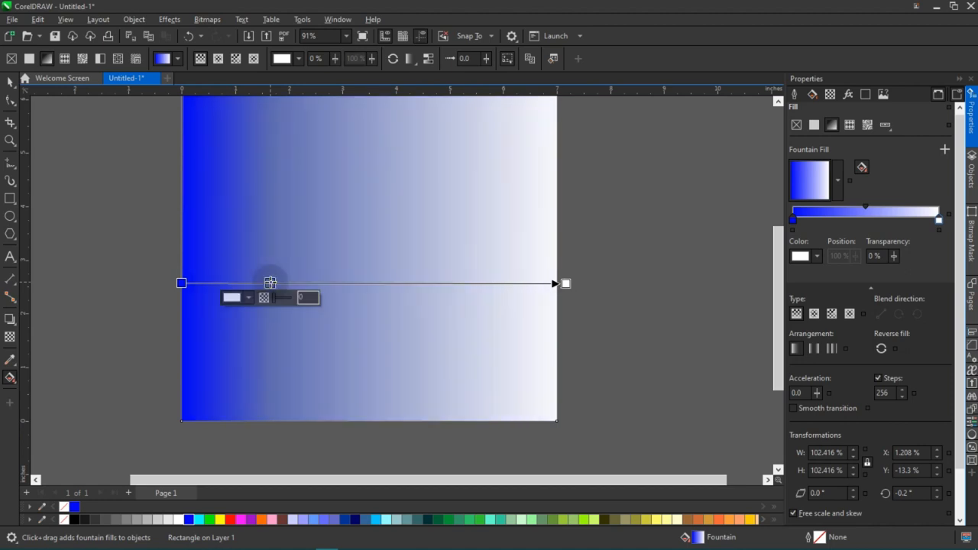
double_click(347, 283)
double_click(434, 283)
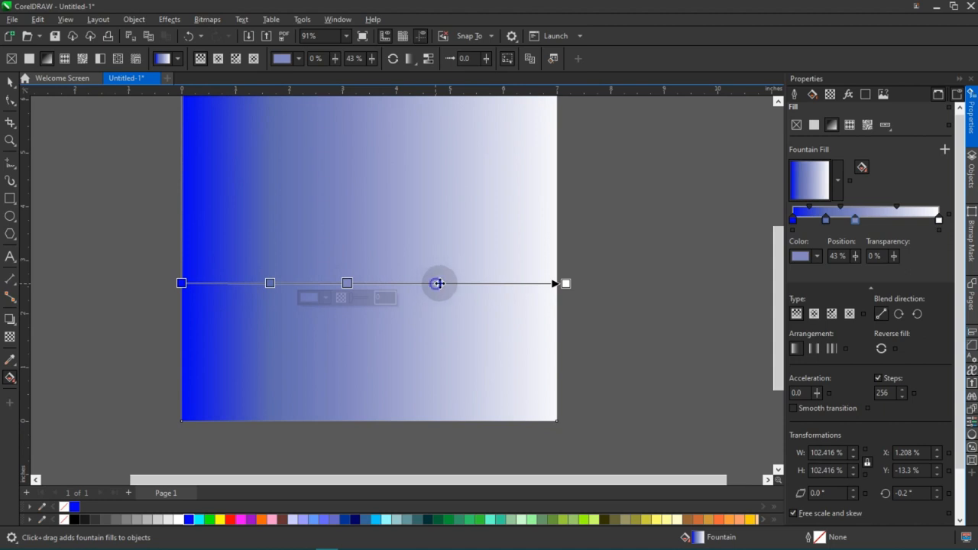
double_click(500, 283)
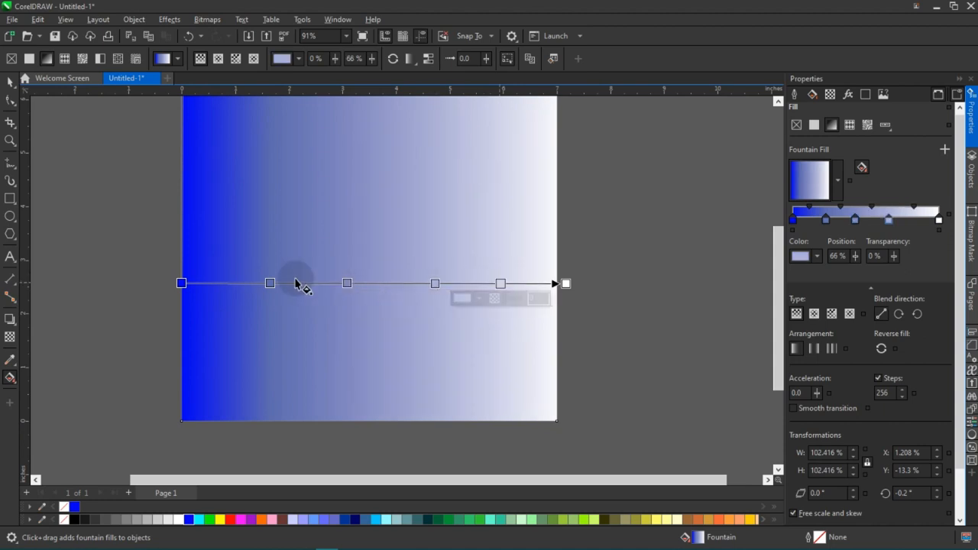
Recolour the gradient's first three nodes from the start as yellow, red and magenta.
click(270, 283)
click(181, 283)
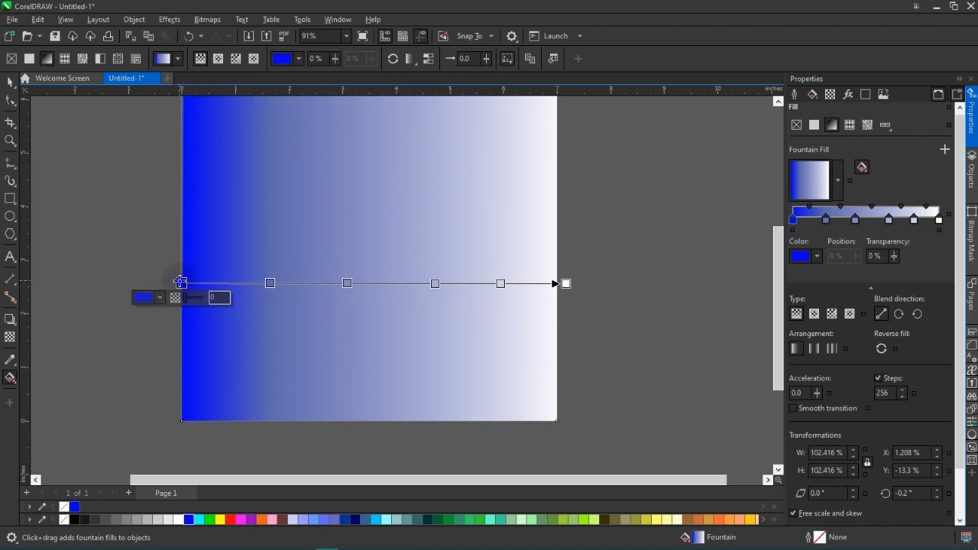
click(220, 519)
click(269, 283)
click(230, 519)
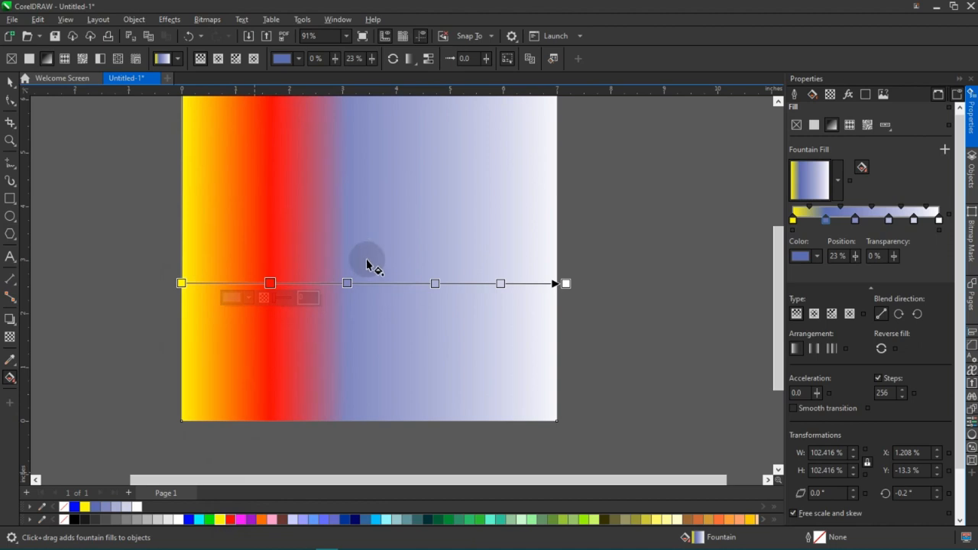
click(347, 284)
click(242, 521)
Recolour the gradient's fourth and fifth nodes as orange and brown, and the end node as light periwinkle.
click(434, 284)
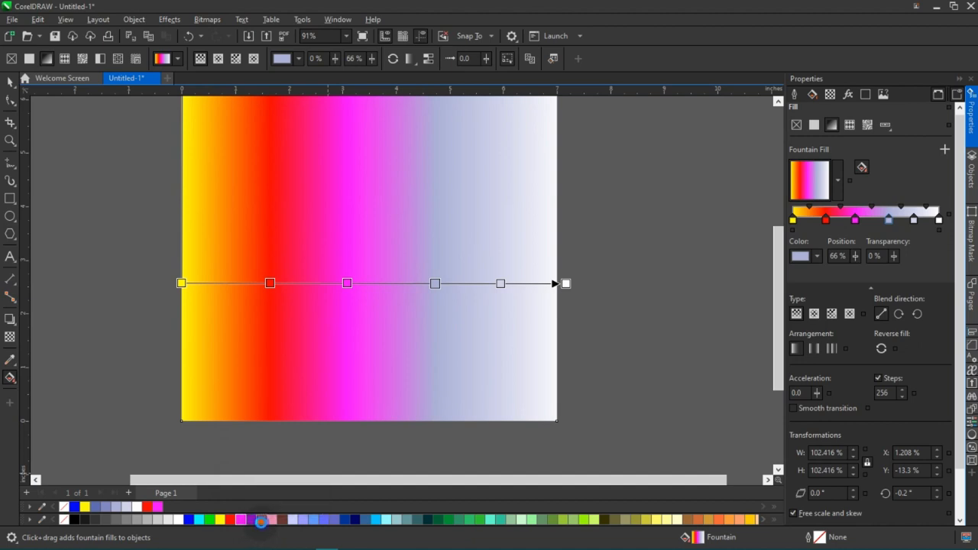
click(259, 520)
click(500, 284)
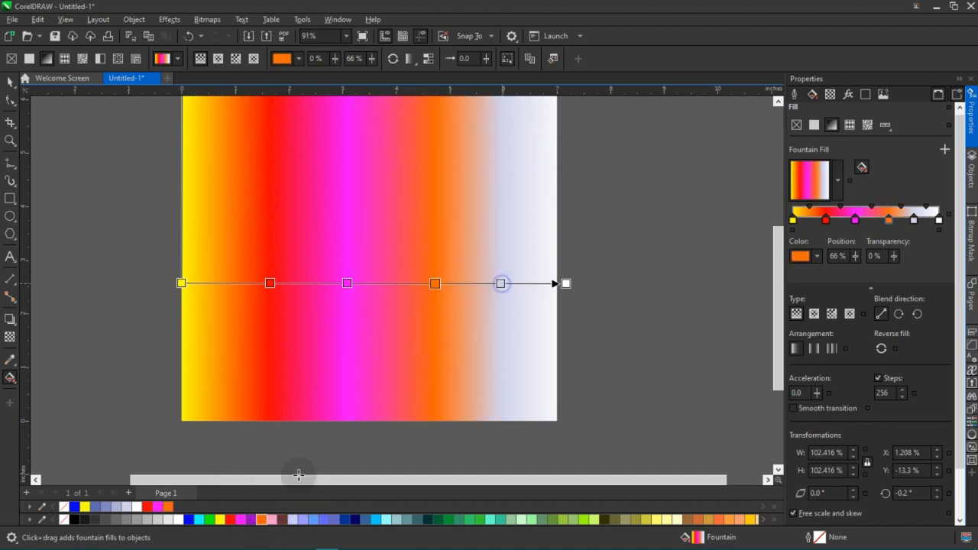
click(566, 283)
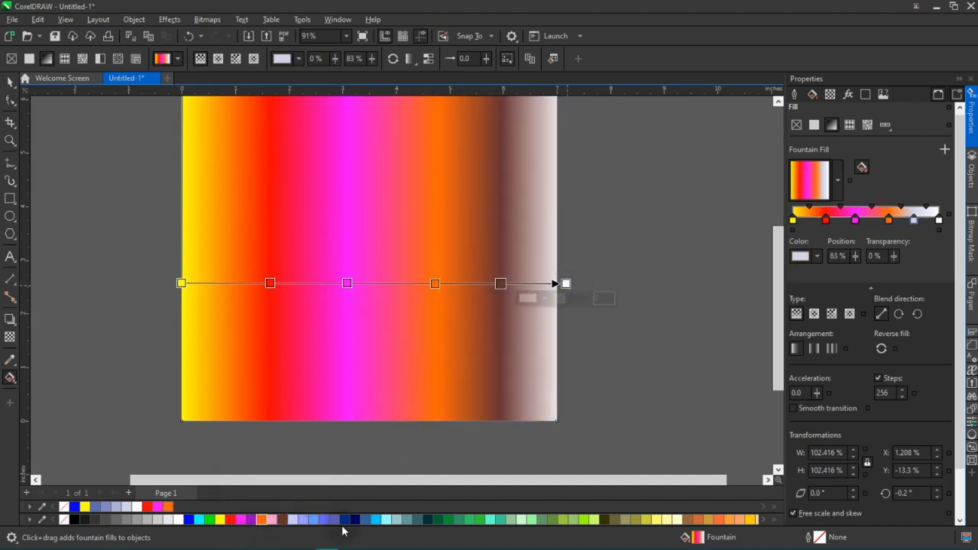
click(301, 521)
Switch to the Pick tool, enable Smooth transition for the multicolour fountain fill, and inspect the colour blends.
scroll(521, 288, down, 1)
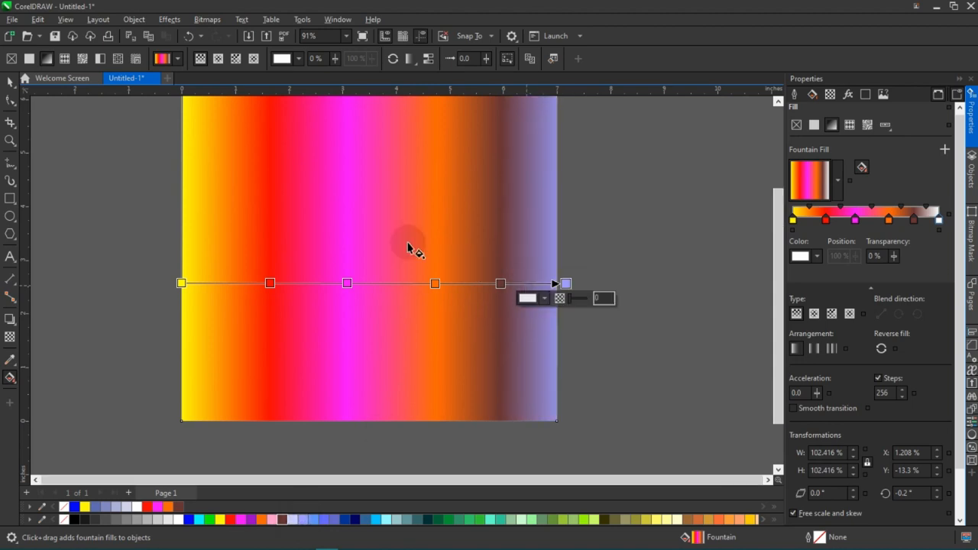
click(11, 83)
click(803, 407)
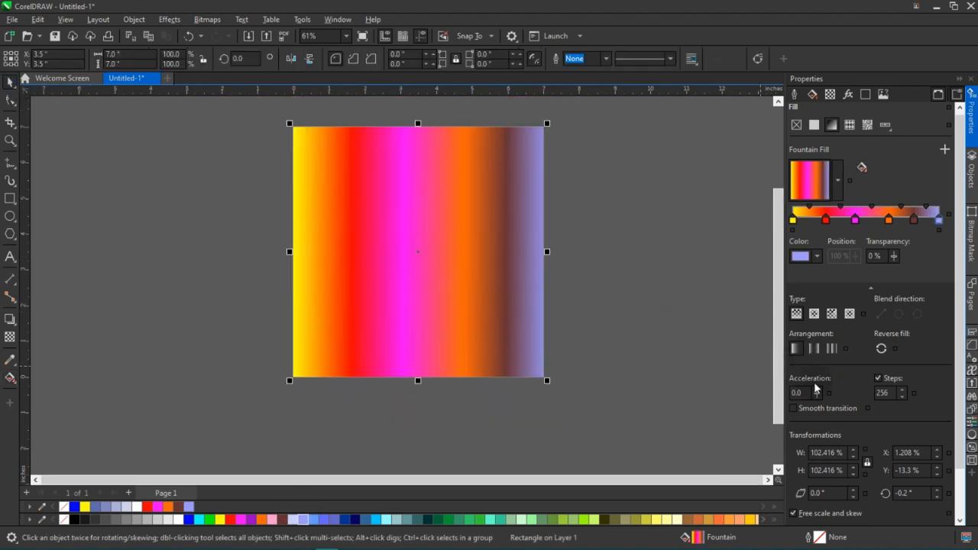
scroll(415, 255, up, 1)
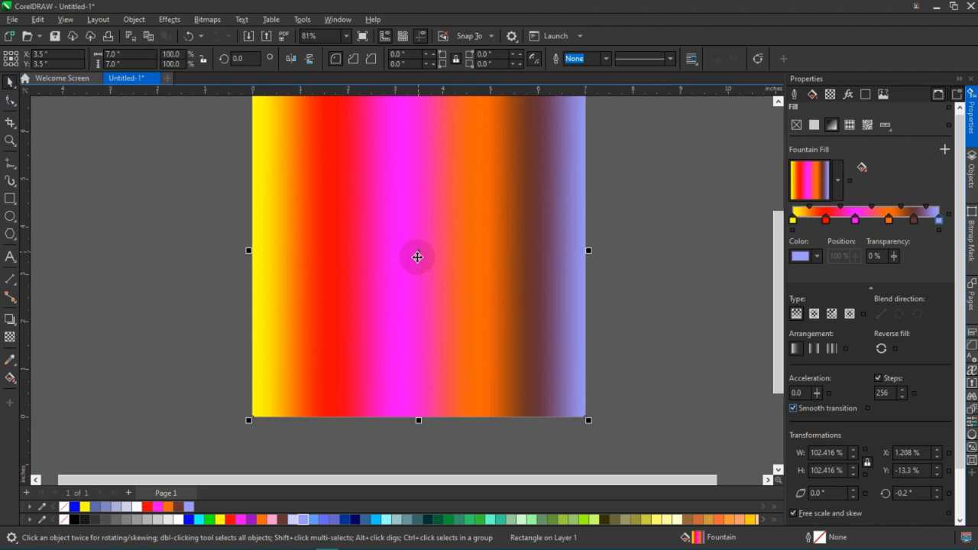
scroll(428, 284, down, 1)
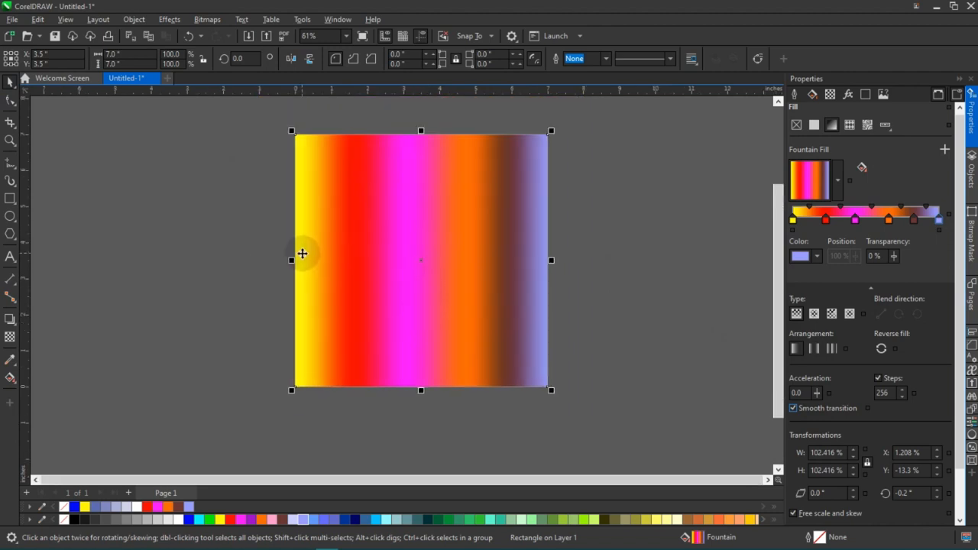
Refill the rectangle with solid blue and apply a diagonal linear gradient ending in muted slate blue, at about -48.4°.
click(75, 508)
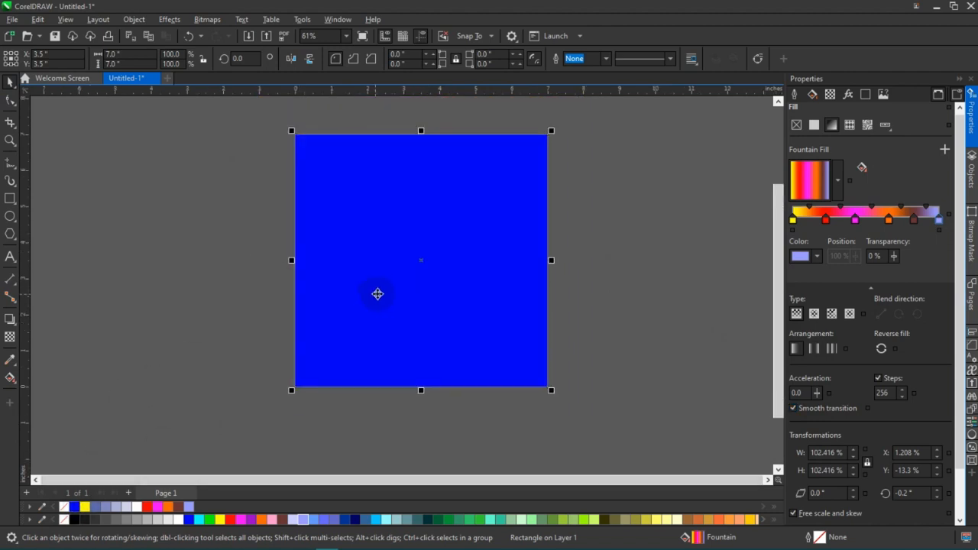
scroll(376, 293, up, 1)
drag(349, 196, 470, 318)
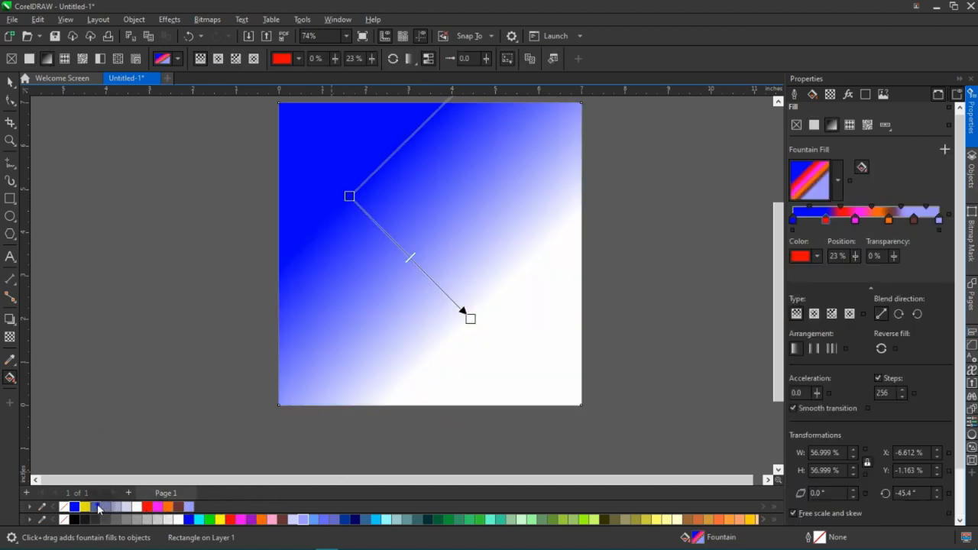
click(97, 509)
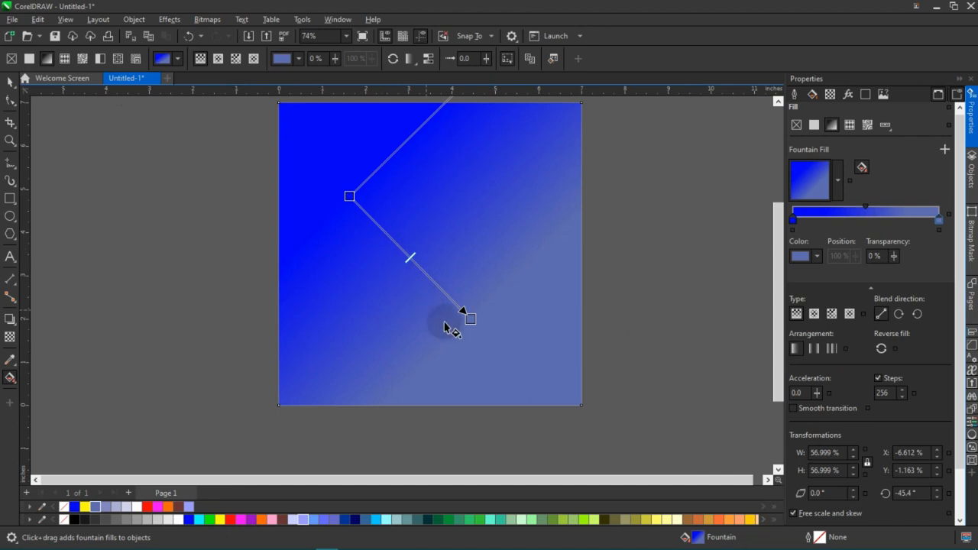
drag(468, 318, 488, 341)
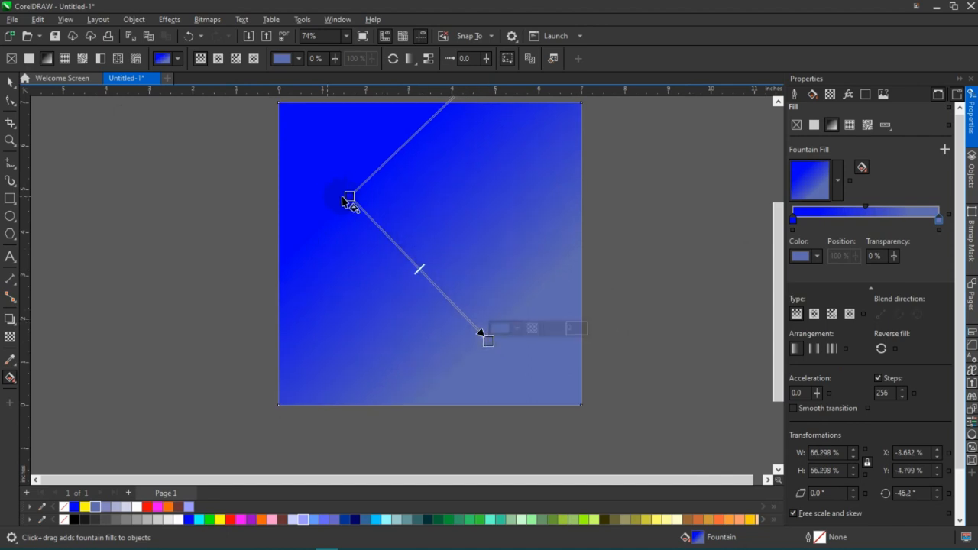
drag(349, 195, 336, 168)
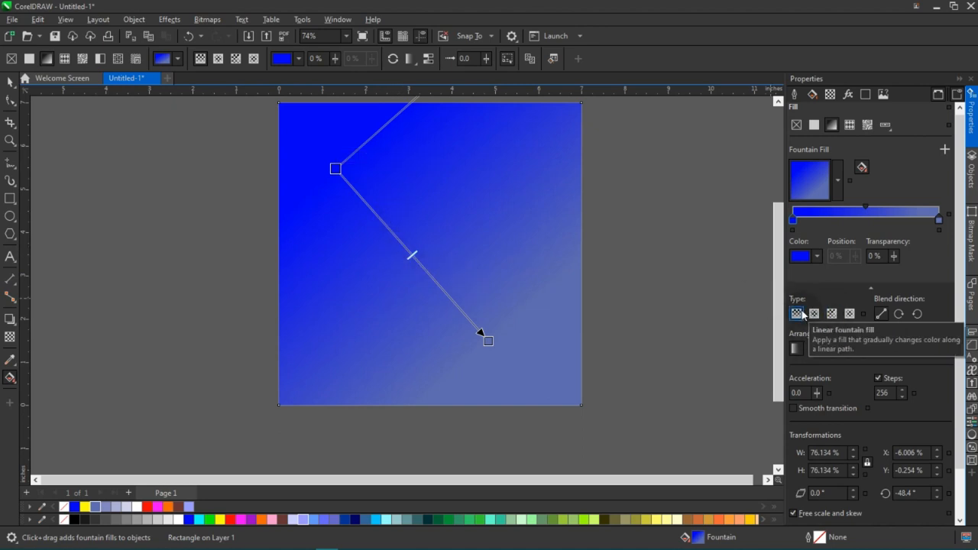
Change the gradient to an elliptical fountain fill and enlarge it to about 131% wide and 143% high, at about -43°.
click(814, 313)
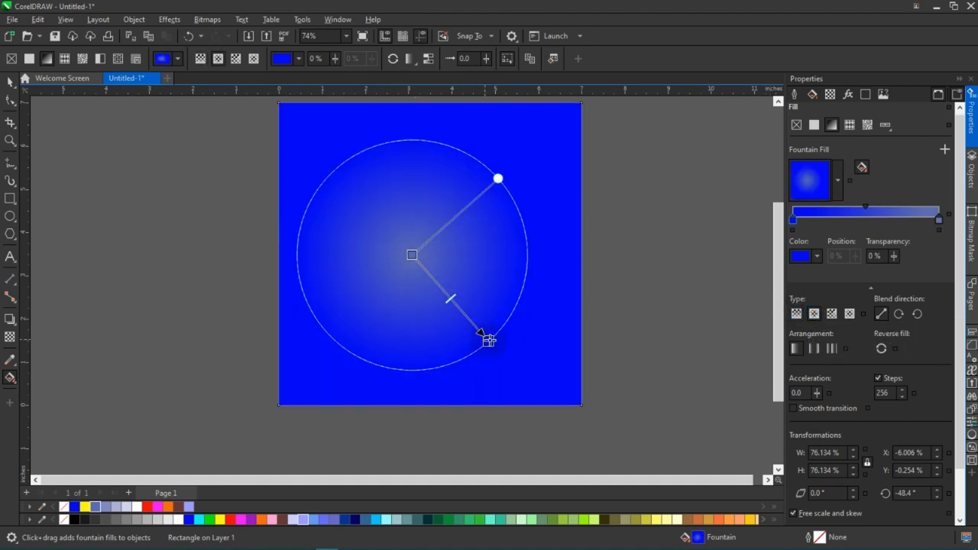
drag(501, 349, 540, 374)
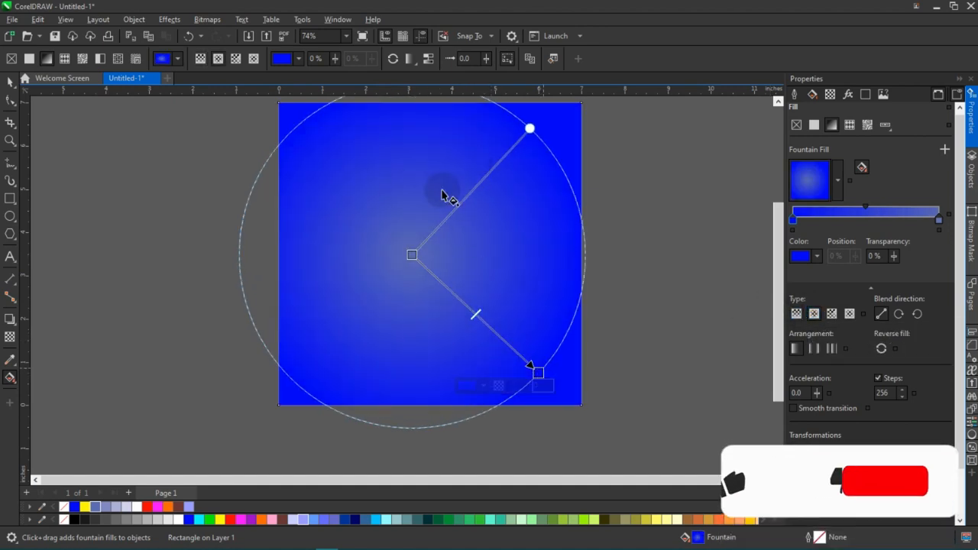
scroll(469, 276, down, 1)
drag(527, 357, 546, 345)
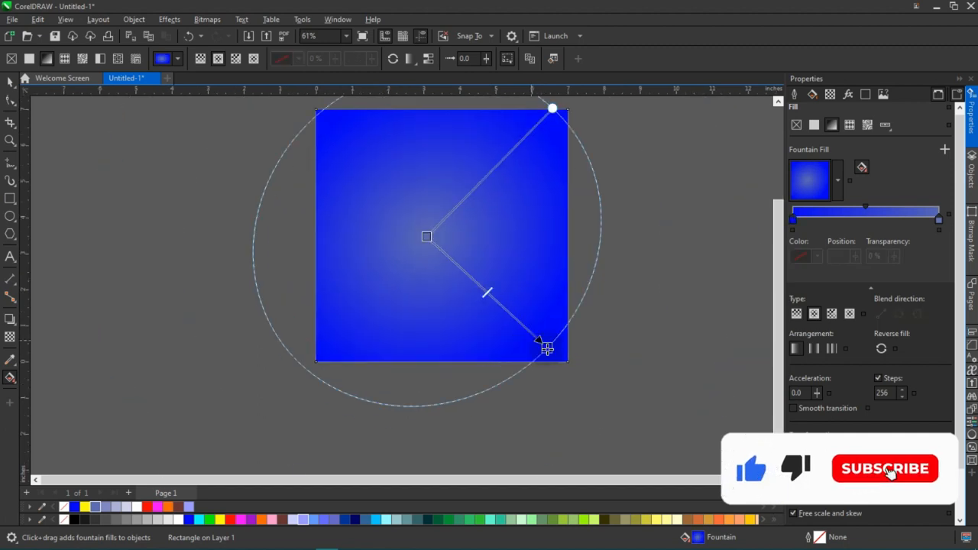
Recolour the elliptical fill's centre node dark navy blue and select its outer colour node.
click(429, 235)
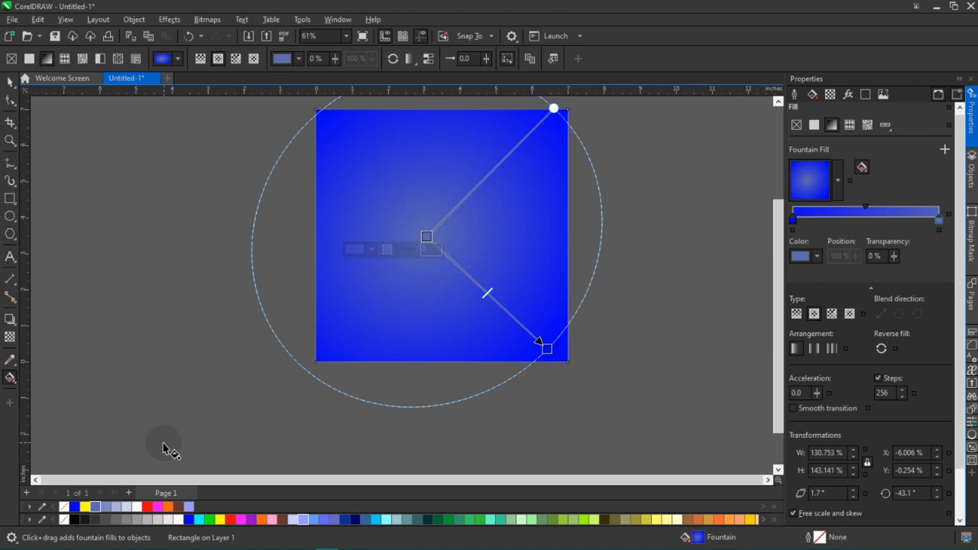
click(354, 522)
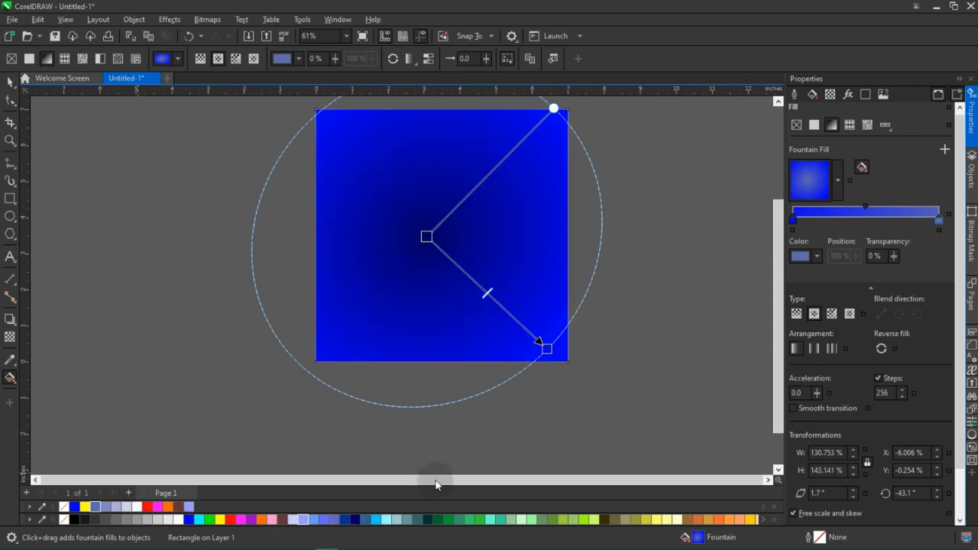
scroll(498, 406, down, 1)
drag(541, 367, 548, 372)
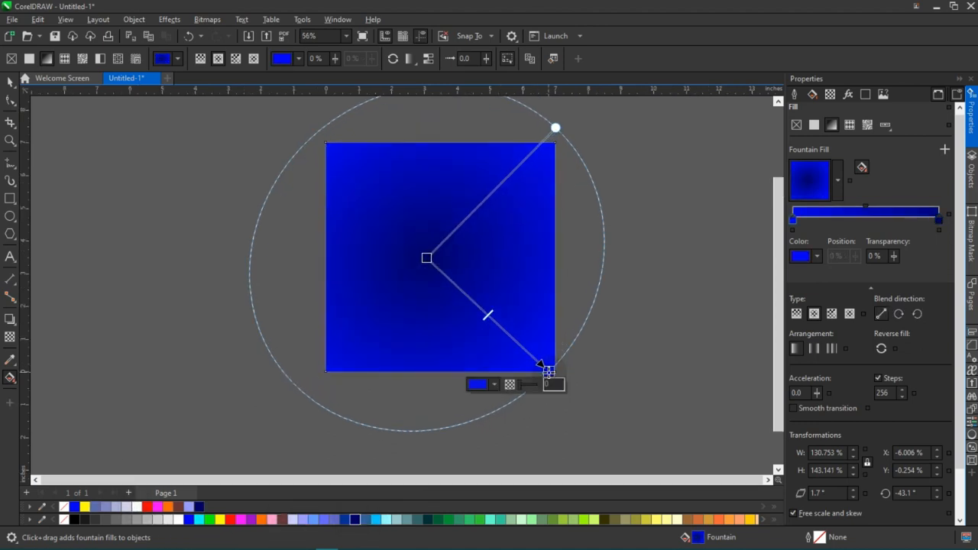
Try a conical fountain fill on the blue square, and change it to a rectangular fountain fill.
scroll(548, 372, down, 2)
scroll(549, 365, up, 1)
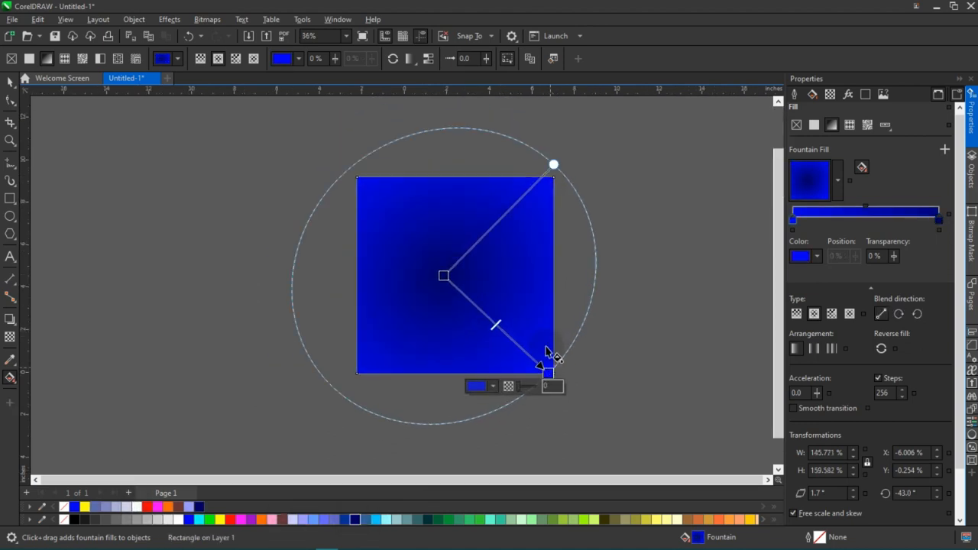
click(833, 321)
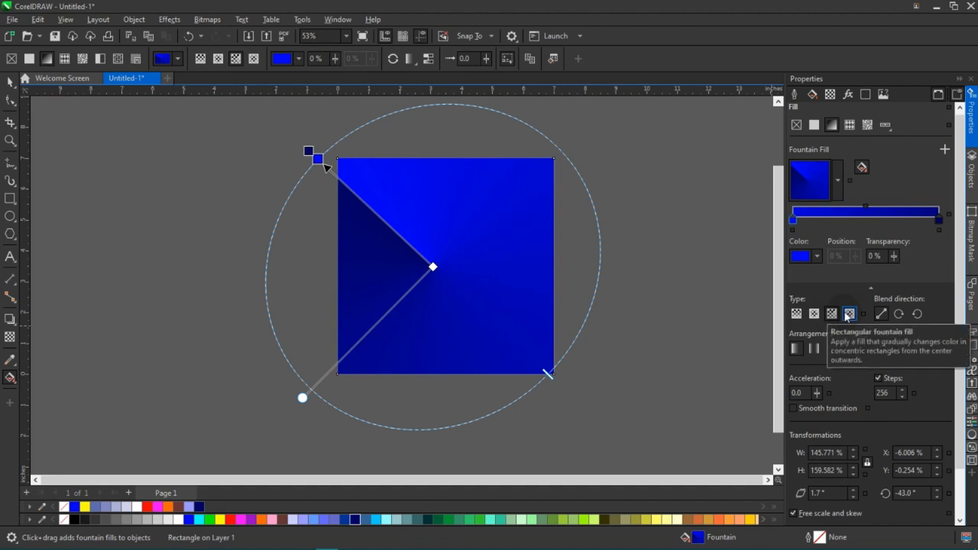
click(848, 315)
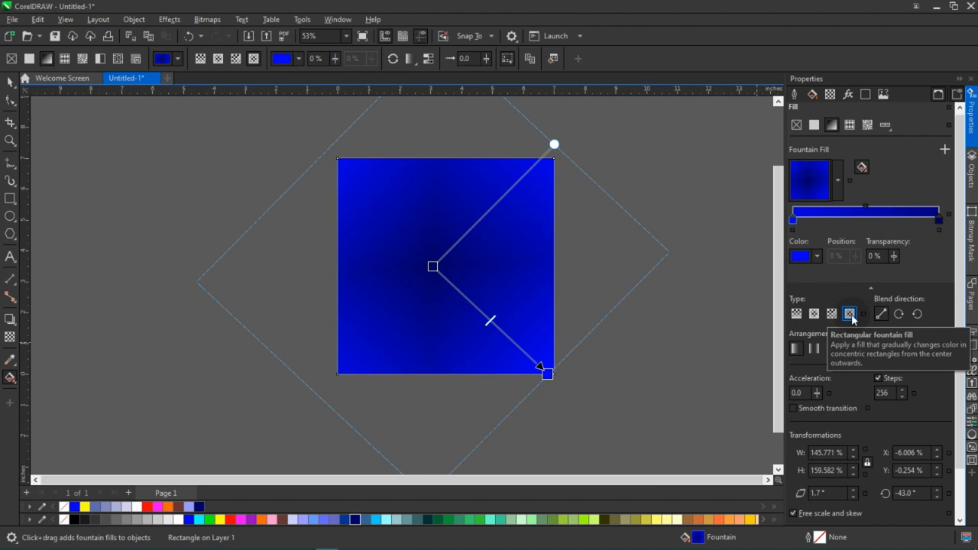
Reposition the rectangular fill's navy centre node near the square's middle, at about 141% wide, 154% high and -49.3°, and switch to the Pick tool.
scroll(546, 328, up, 1)
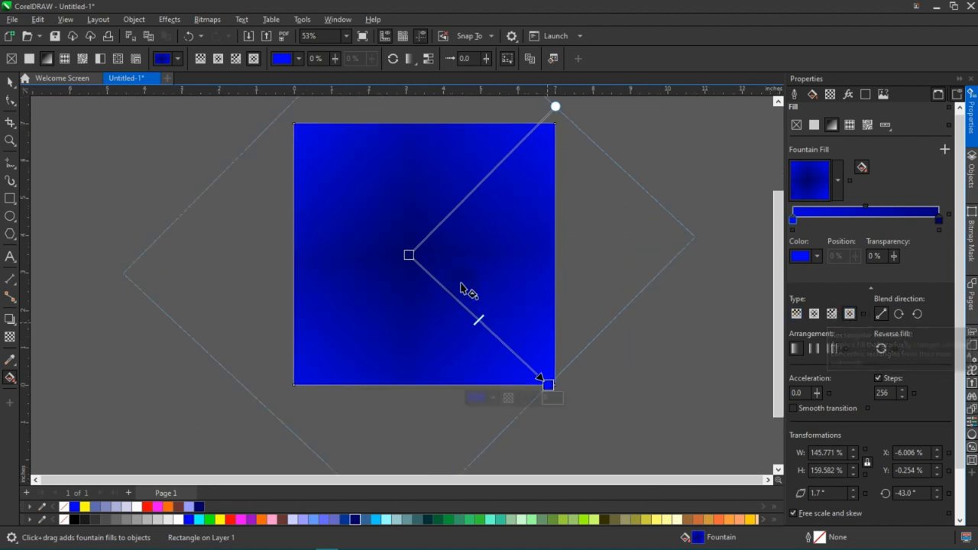
drag(488, 296, 471, 239)
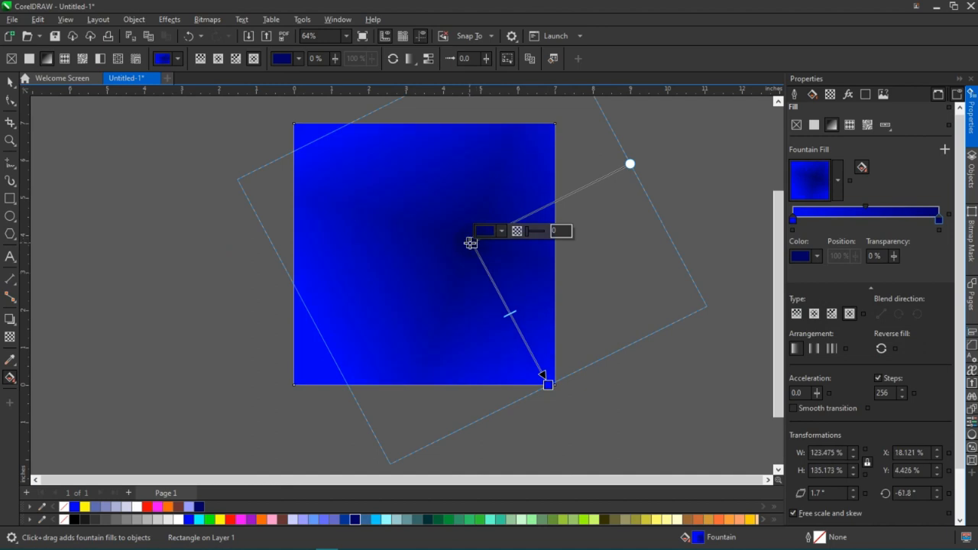
scroll(471, 241, down, 1)
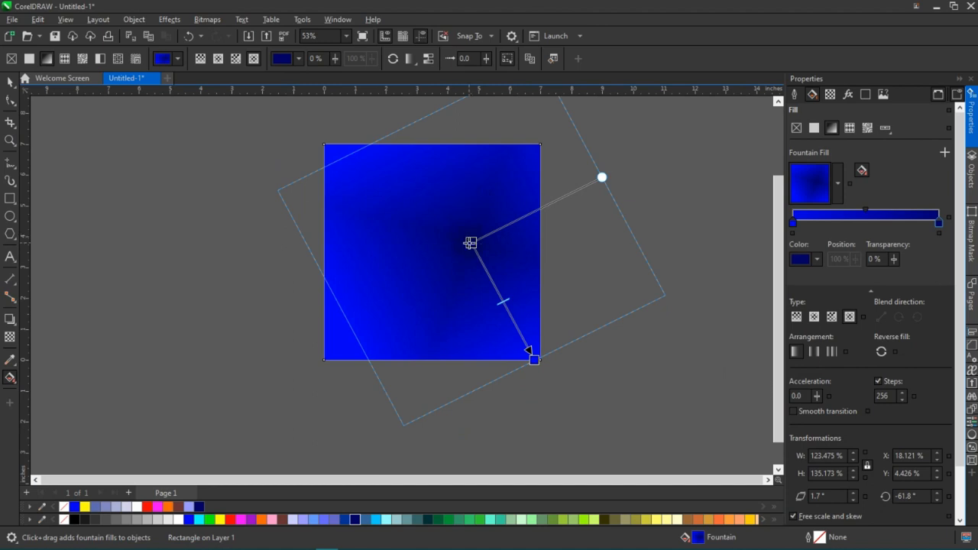
drag(470, 243, 445, 243)
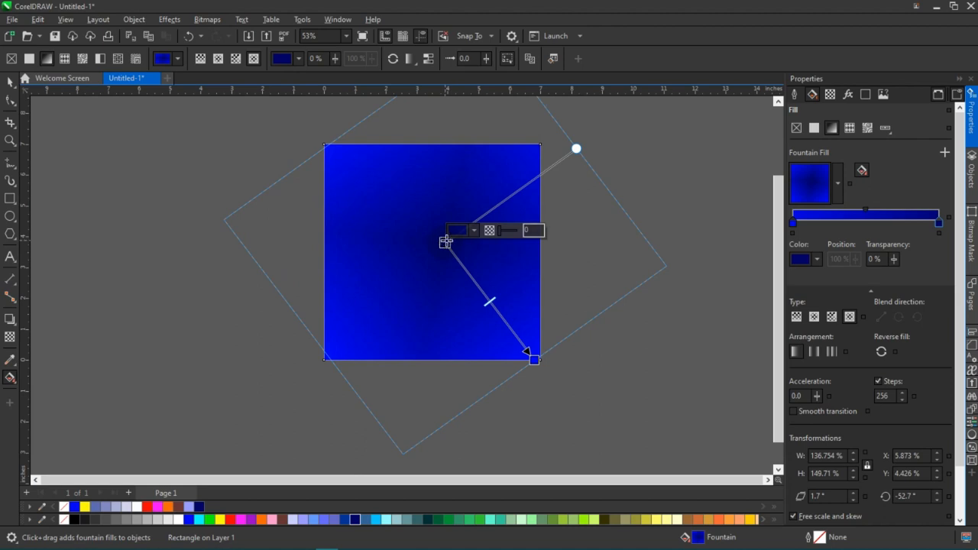
drag(442, 244, 435, 244)
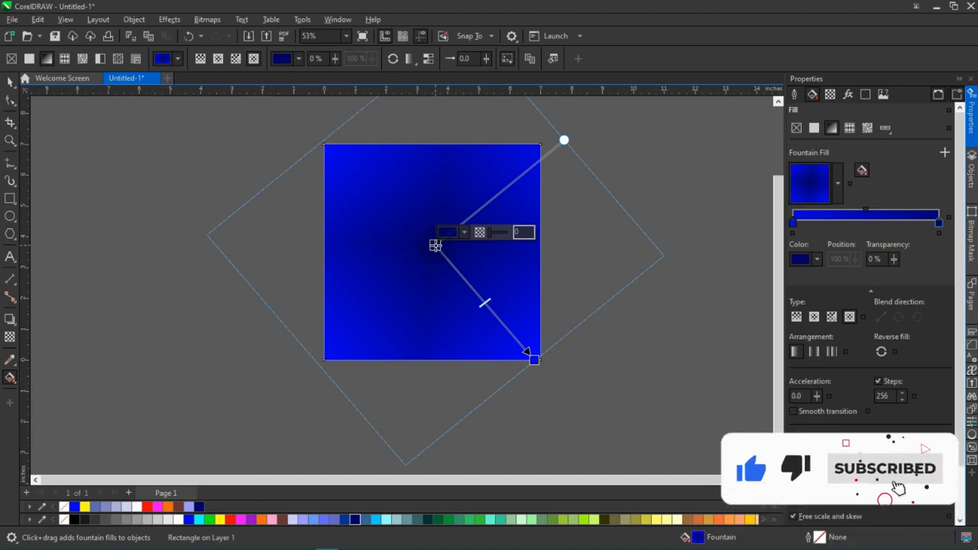
scroll(435, 246, down, 1)
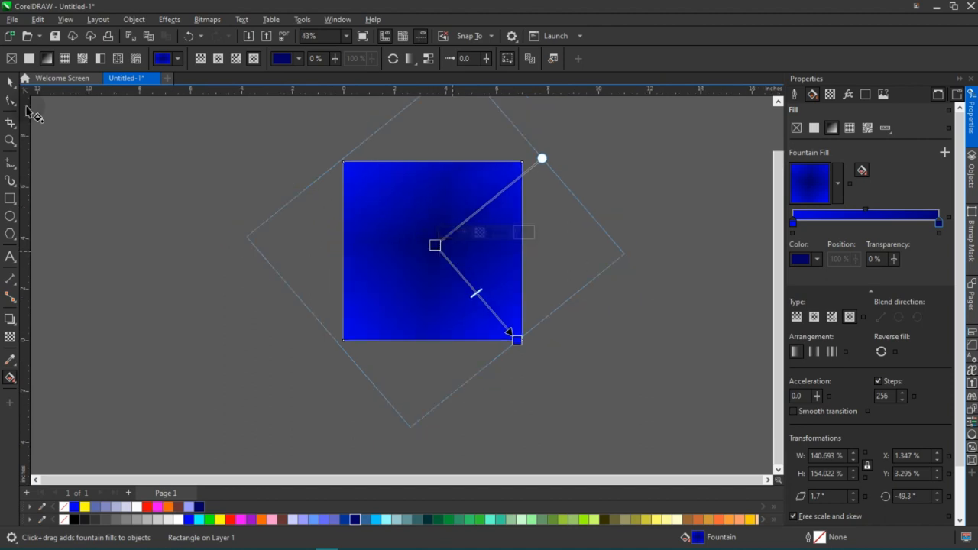
click(7, 87)
scroll(585, 285, up, 1)
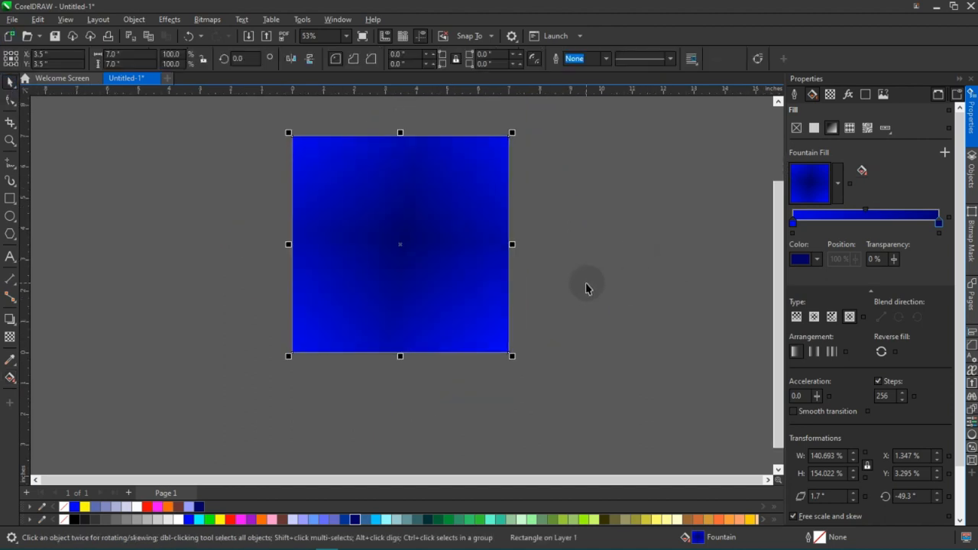